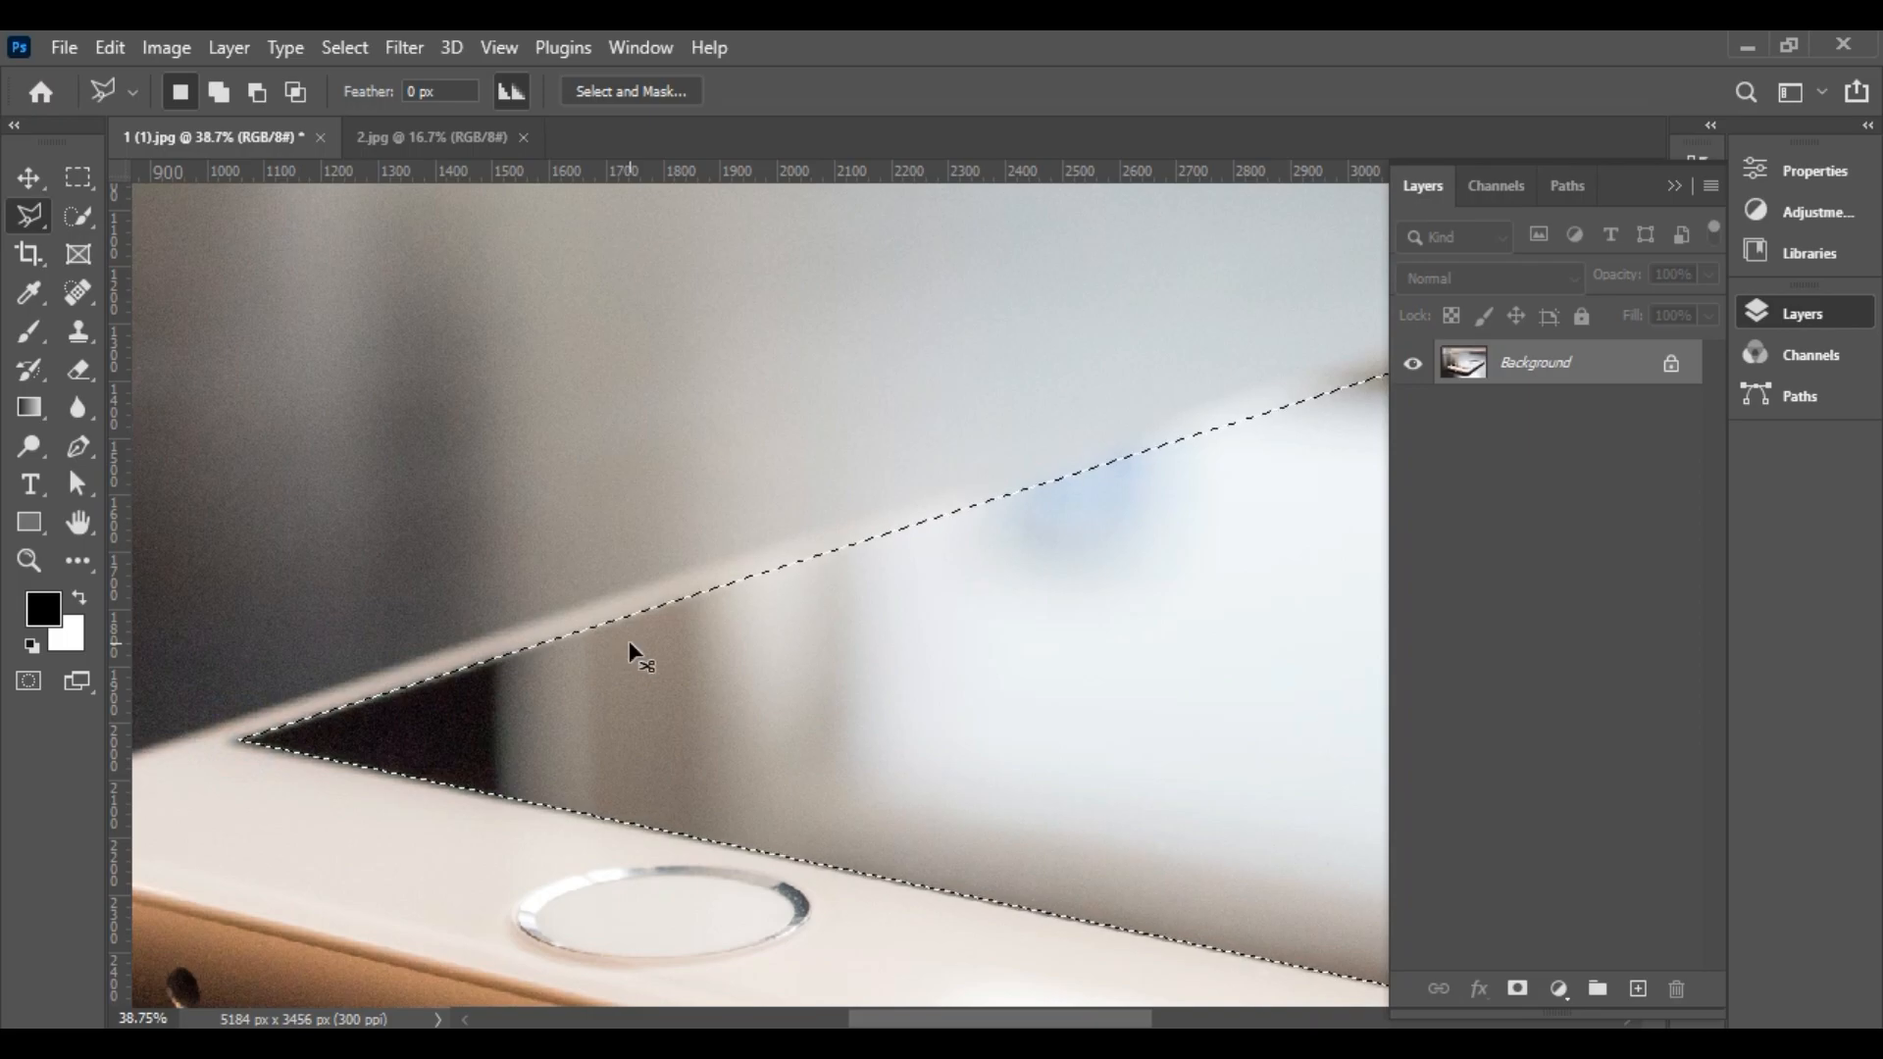
- Copy the selected phone screen area onto its own layer
{"action": "key", "text": "ctrl+j"}
{"action": "scroll", "coordinate": [628, 641], "scroll_direction": "down", "scroll_amount": 4}
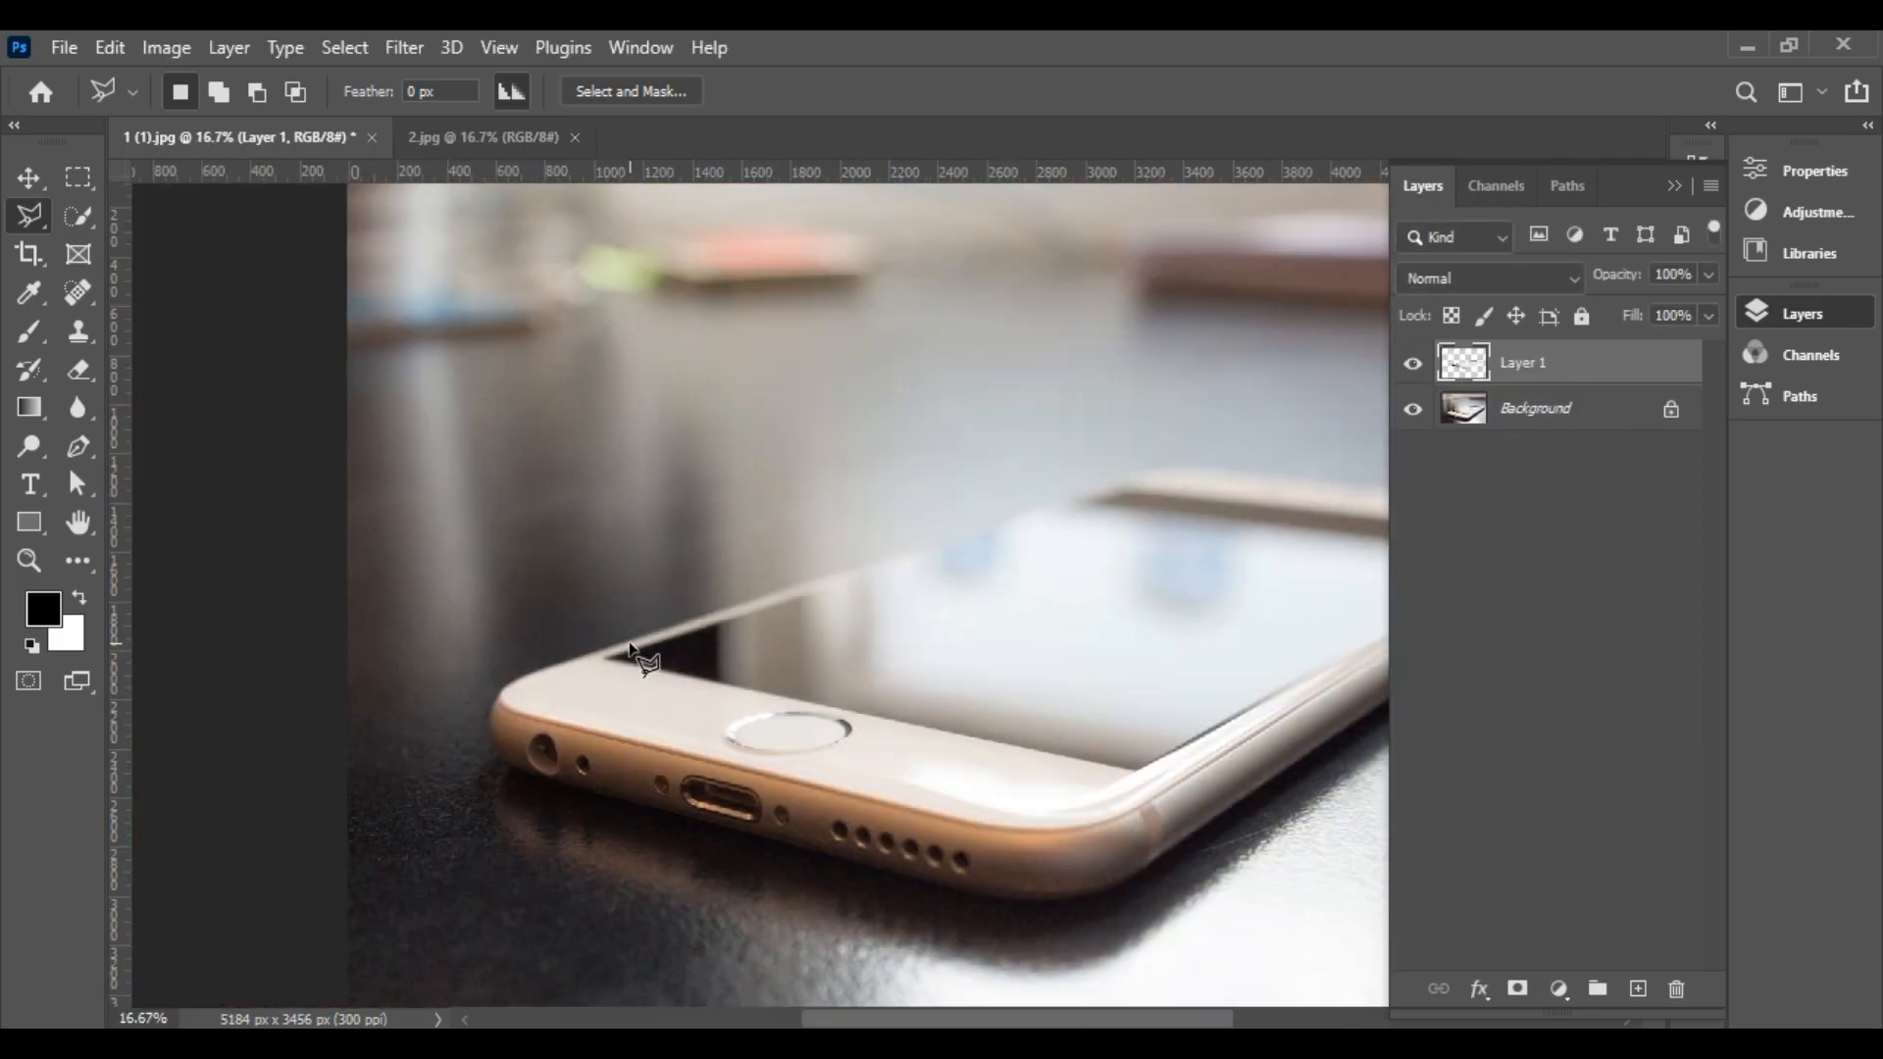
- Bring the motocross photo from 2.jpg into the phone document as a new layer and position it over the phone
{"action": "left_click", "coordinate": [550, 143]}
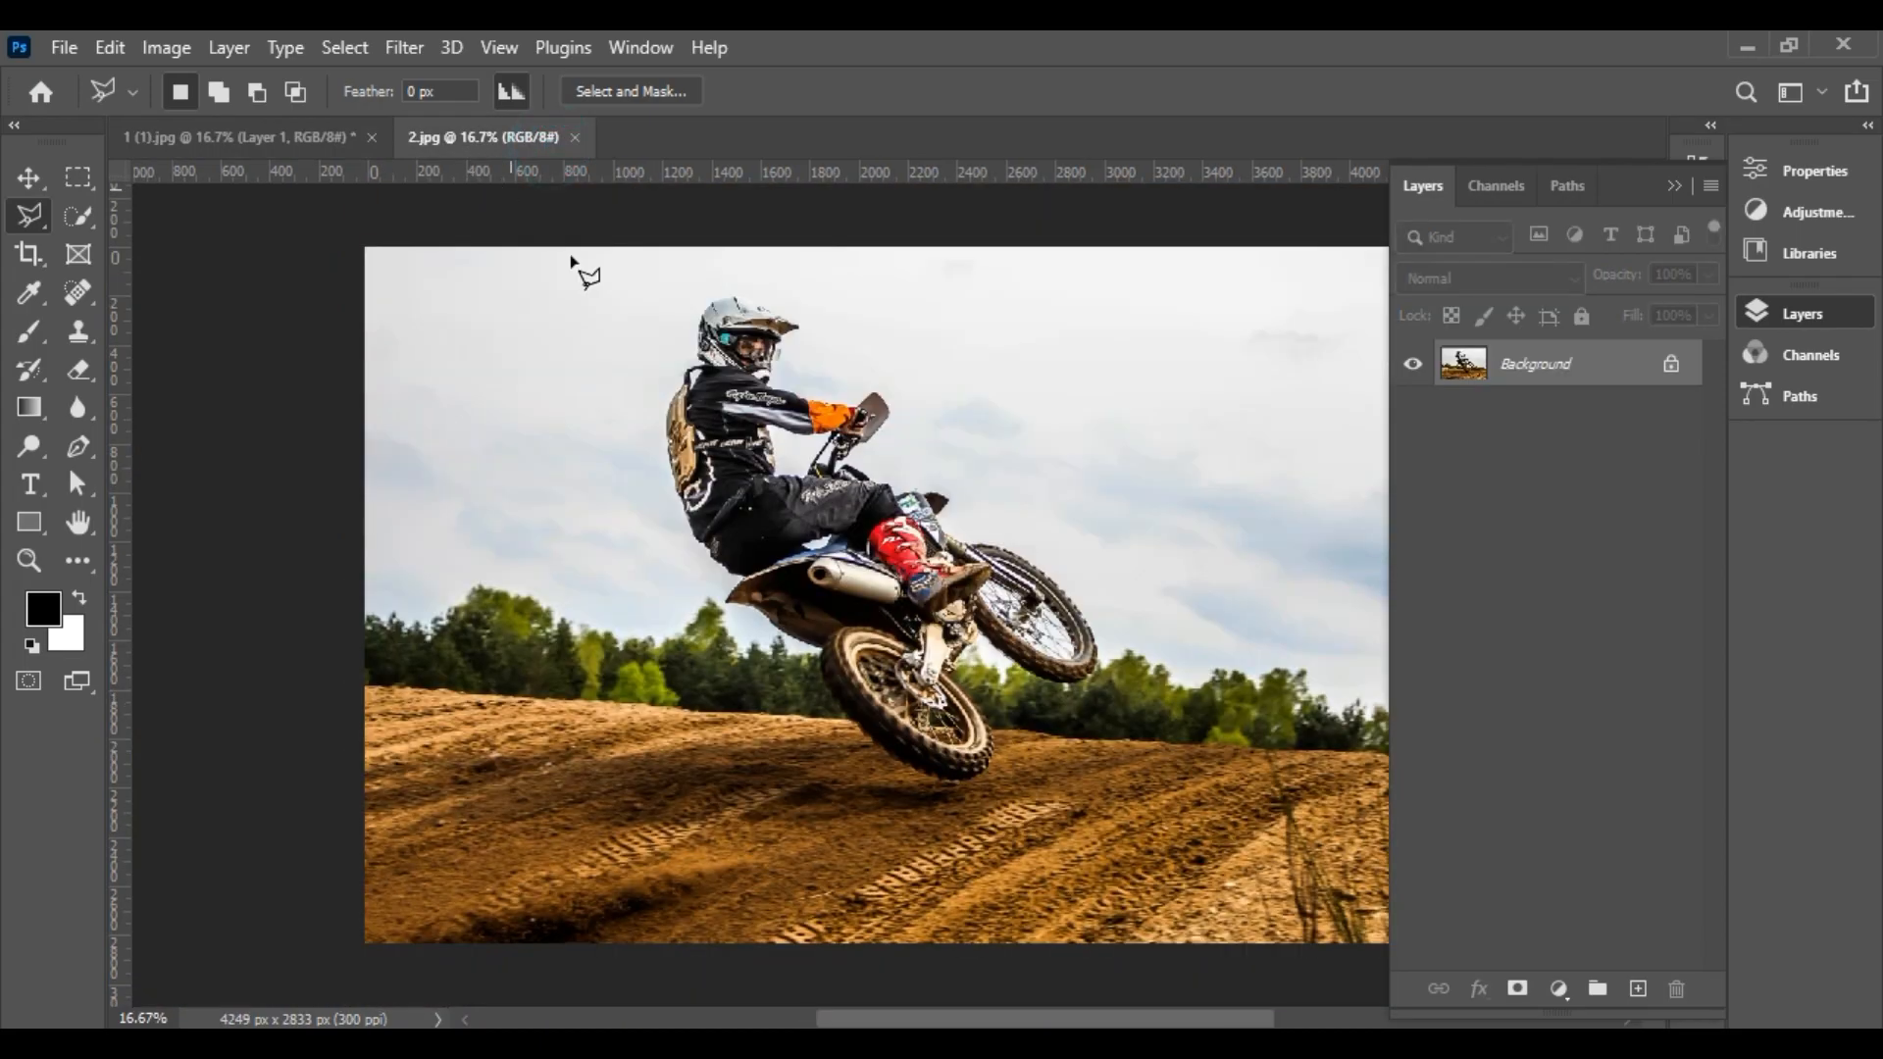
{"action": "left_click", "coordinate": [28, 178]}
{"action": "left_click_drag", "start_coordinate": [630, 526], "coordinate": [735, 471]}
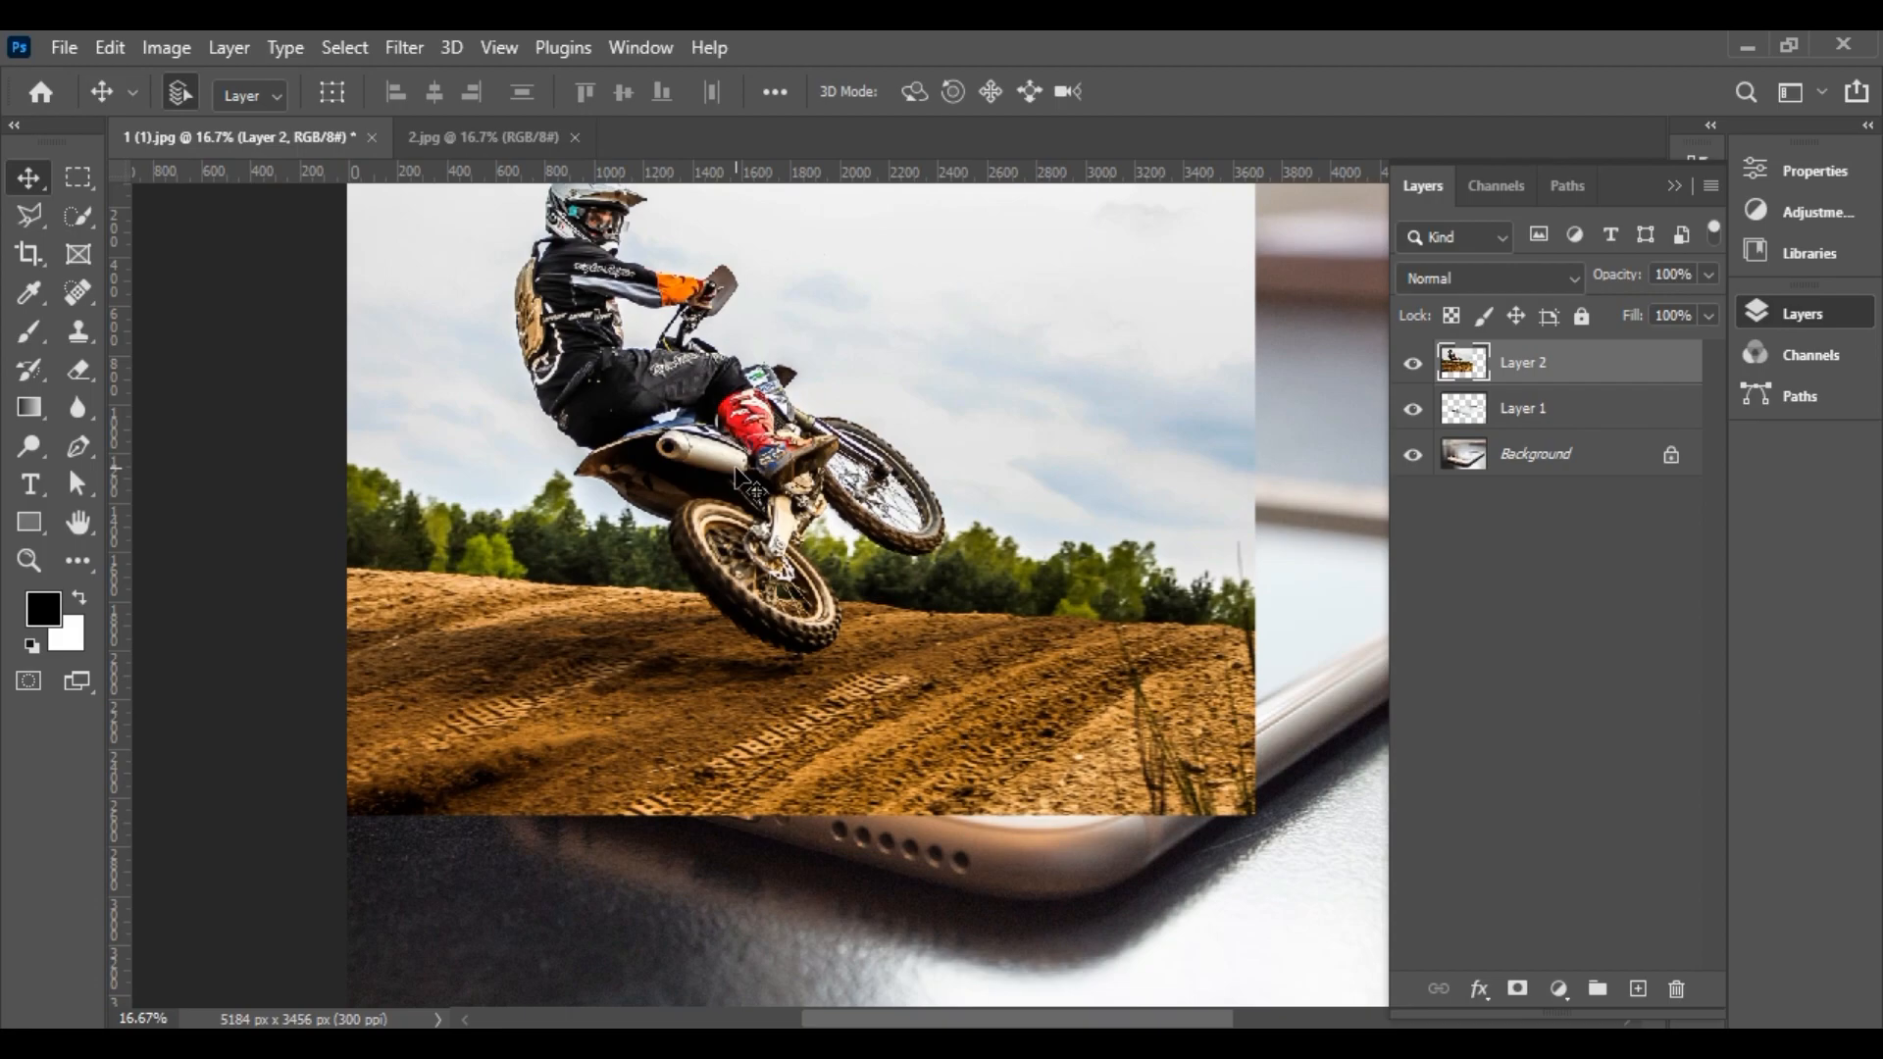
{"action": "key", "text": "ctrl+minus"}
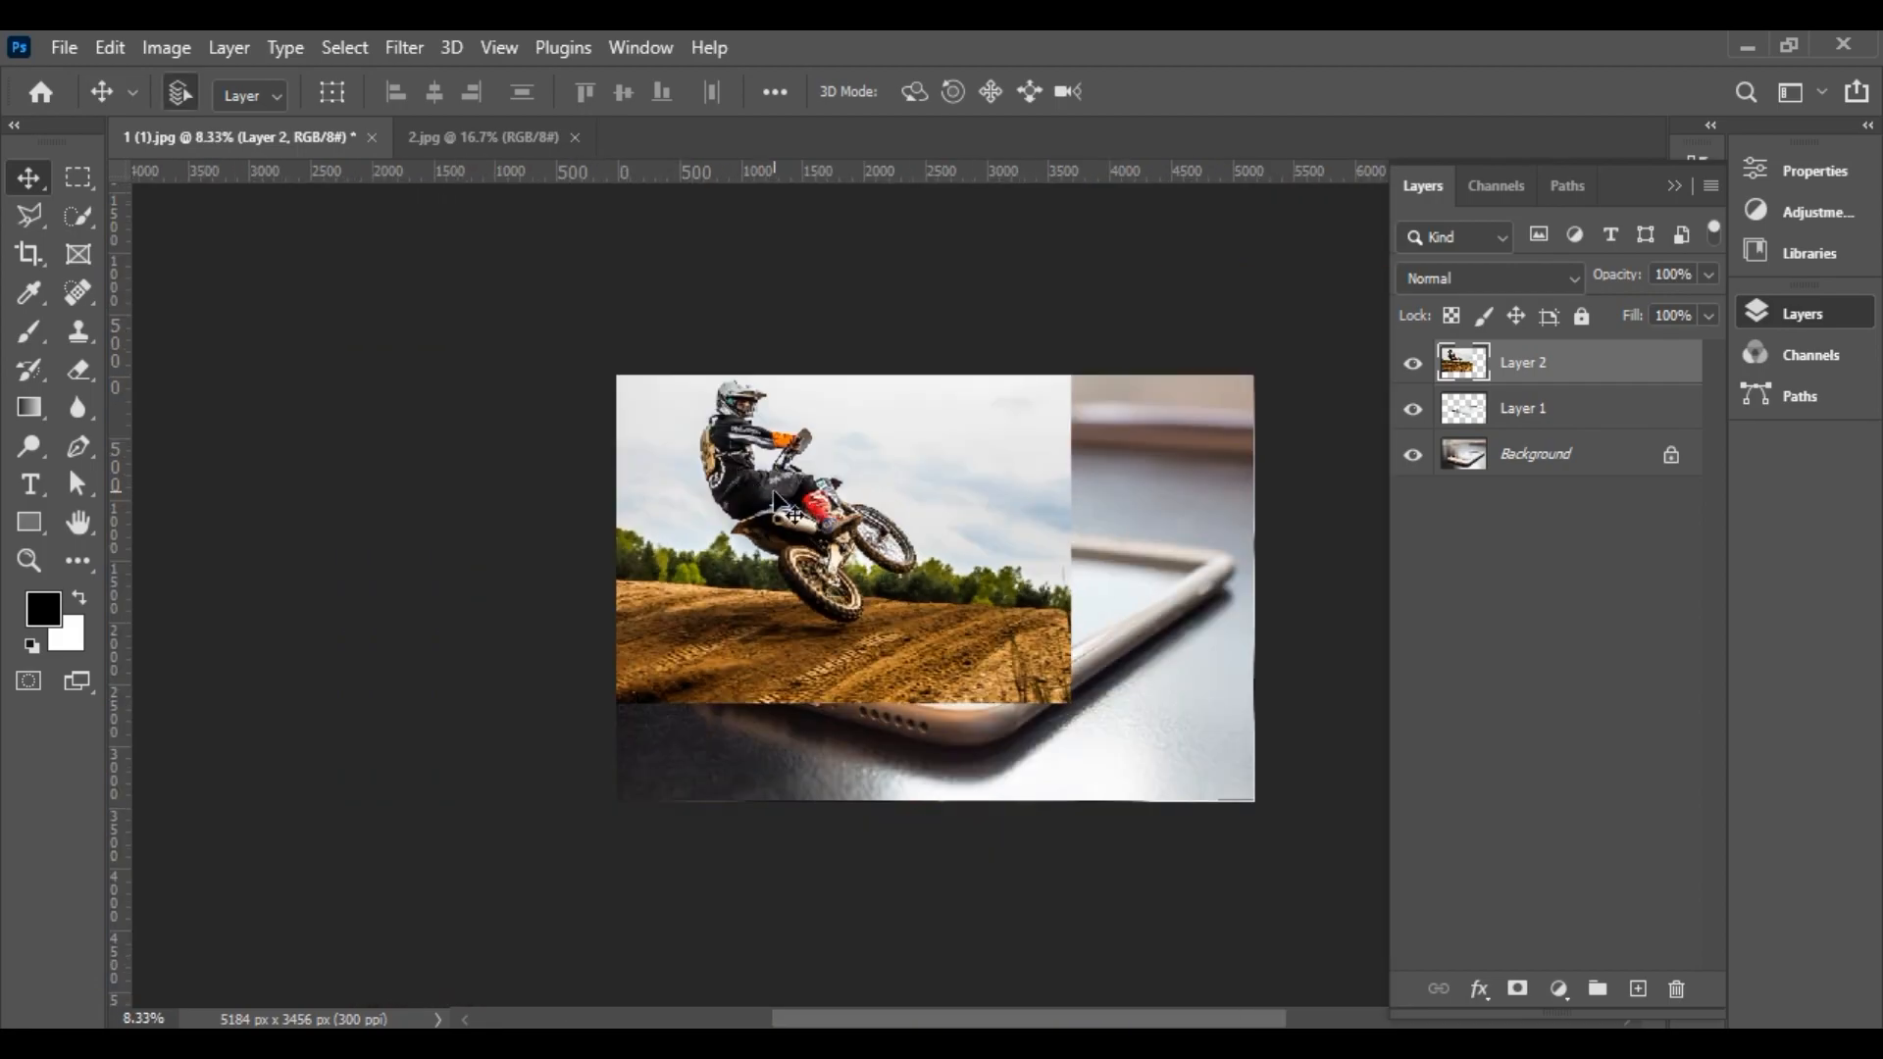
{"action": "key", "text": "ctrl+t"}
{"action": "left_click_drag", "start_coordinate": [782, 504], "coordinate": [1021, 508]}
{"action": "left_click", "coordinate": [1415, 101]}
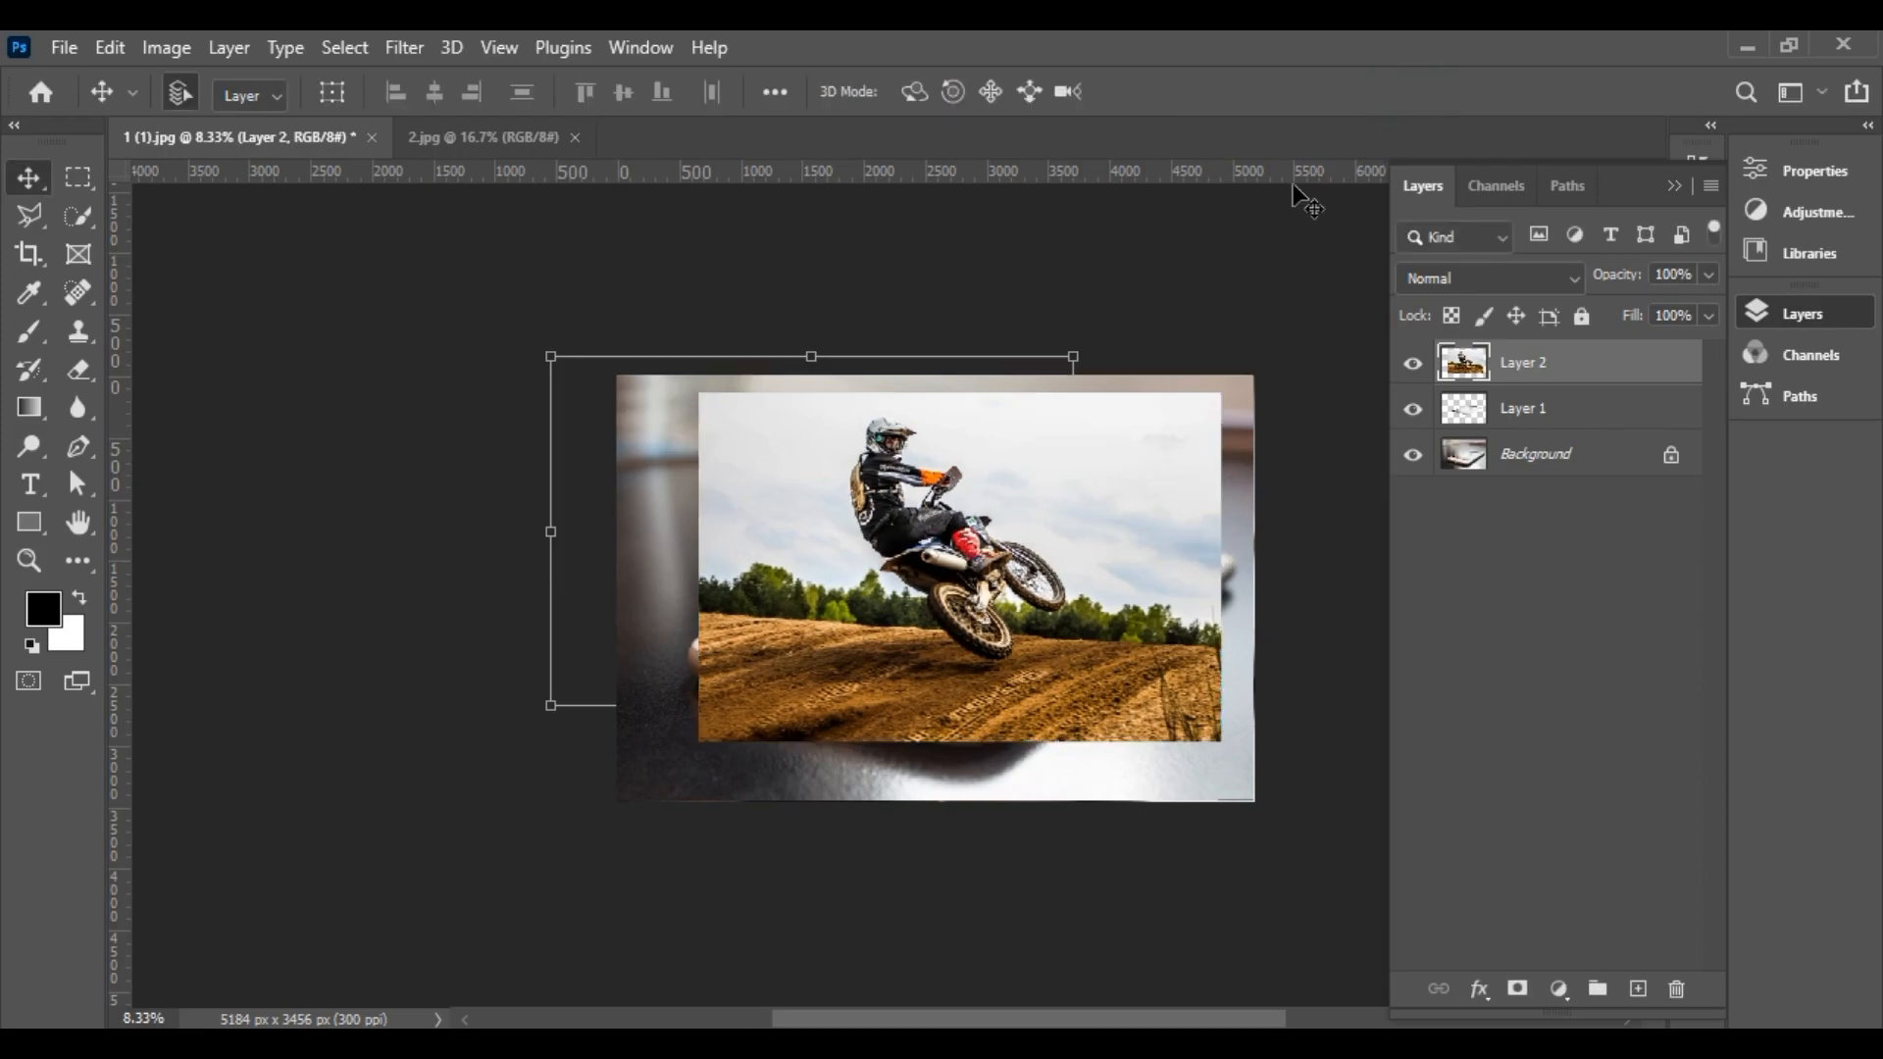
- Select the rider and motorcycle on Layer 2 with the automatic Subject selection
{"action": "key", "text": "z"}
{"action": "left_click_drag", "start_coordinate": [615, 363], "coordinate": [1251, 819]}
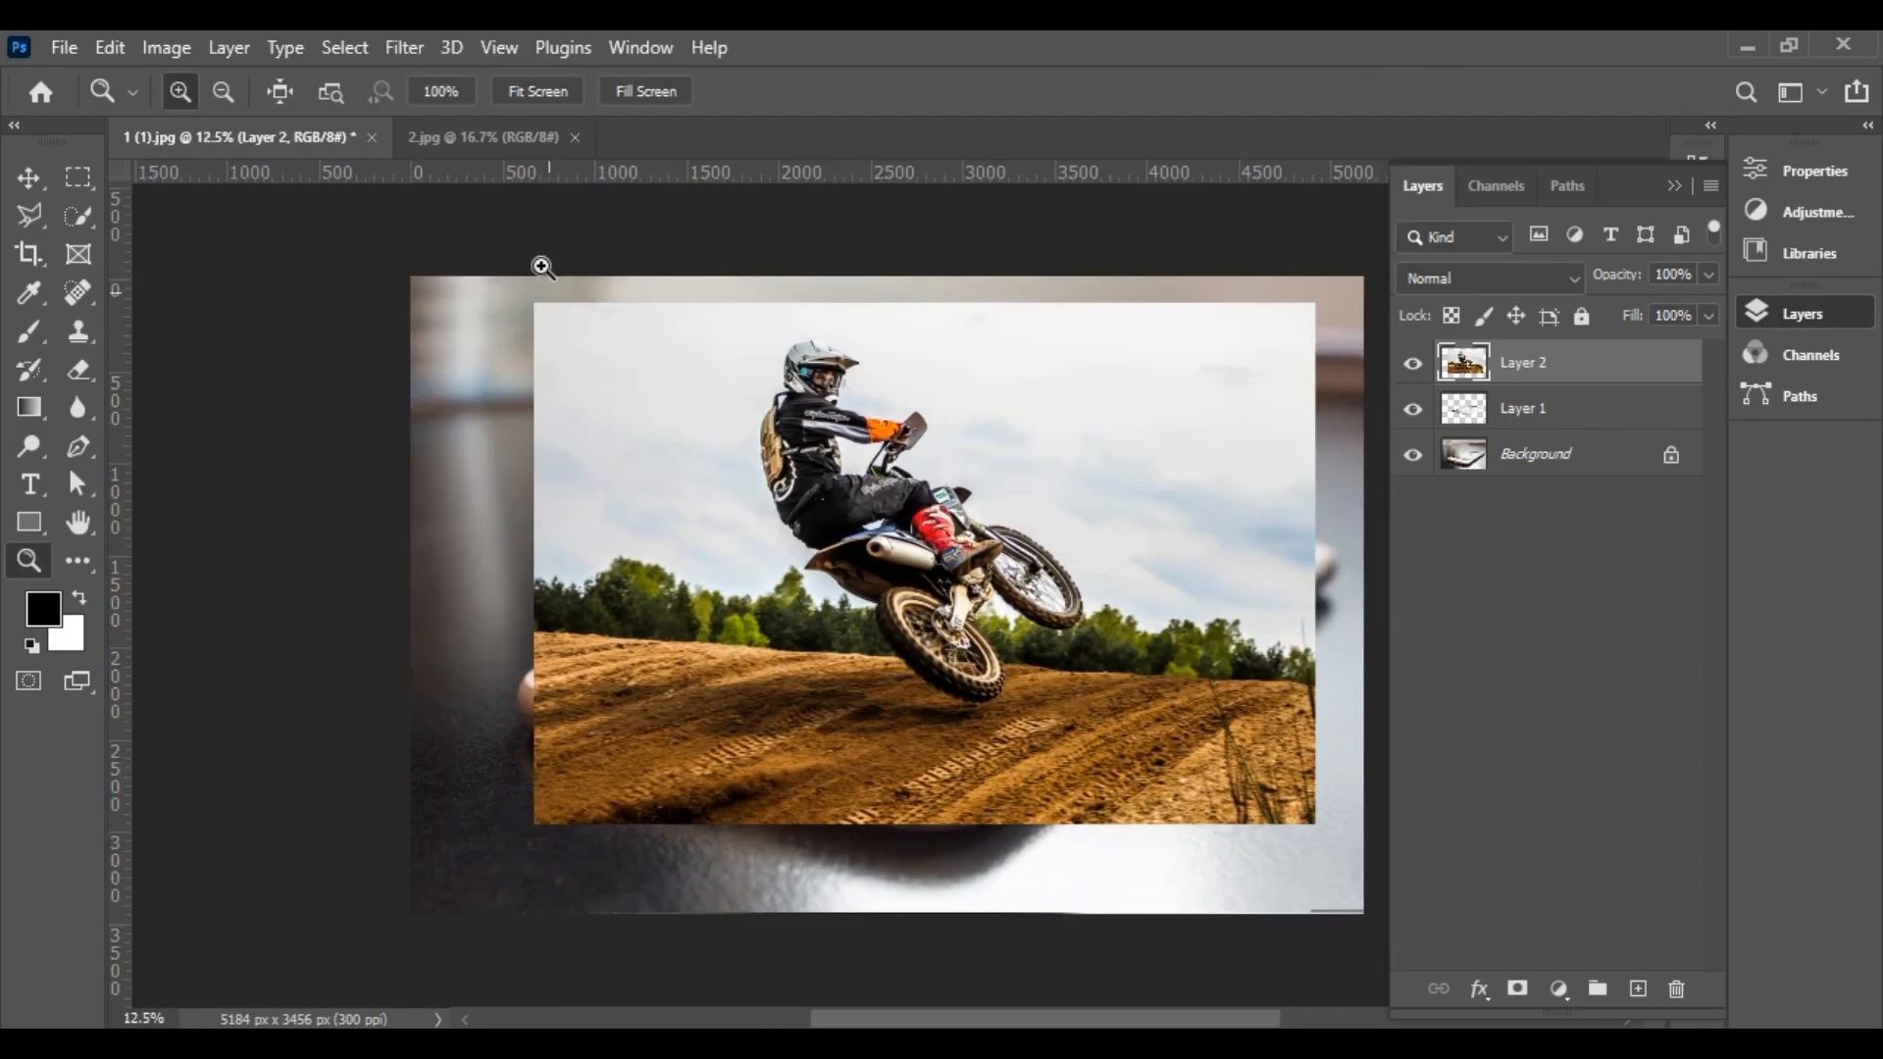
{"action": "left_click", "coordinate": [352, 44]}
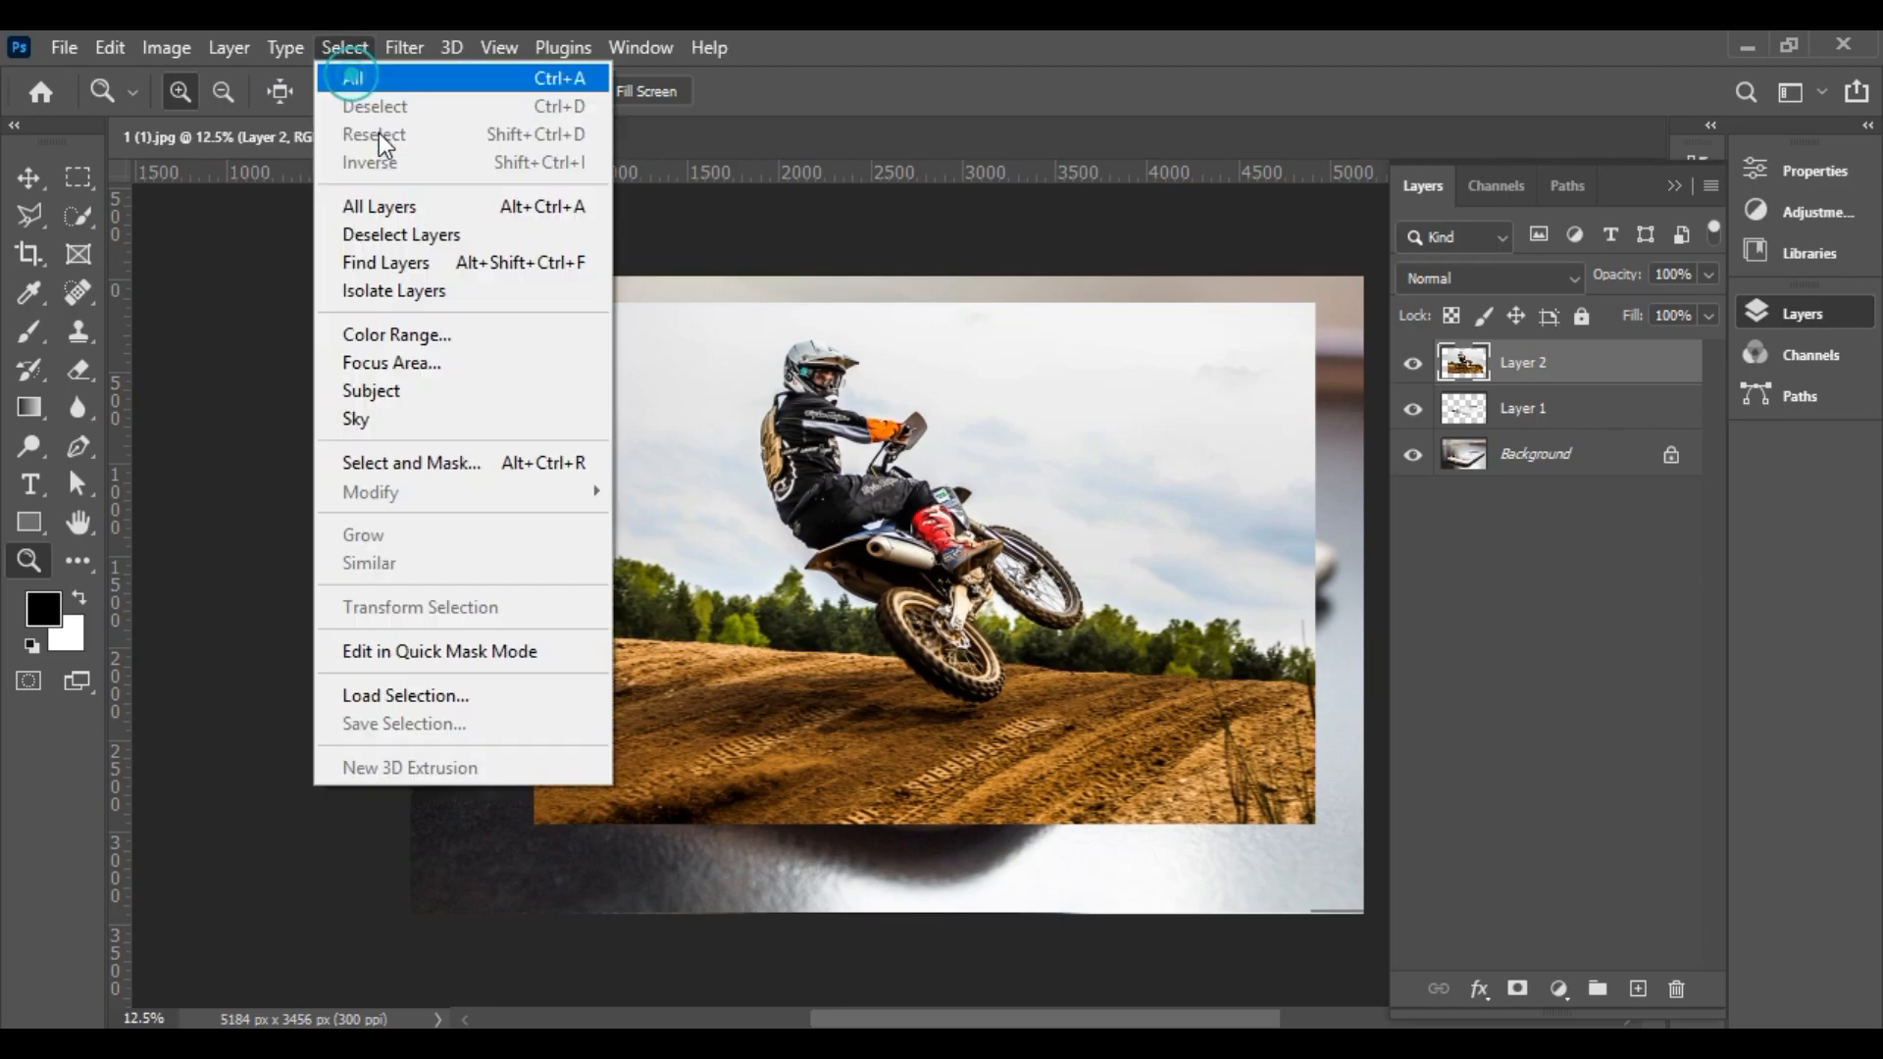
{"action": "left_click", "coordinate": [429, 380]}
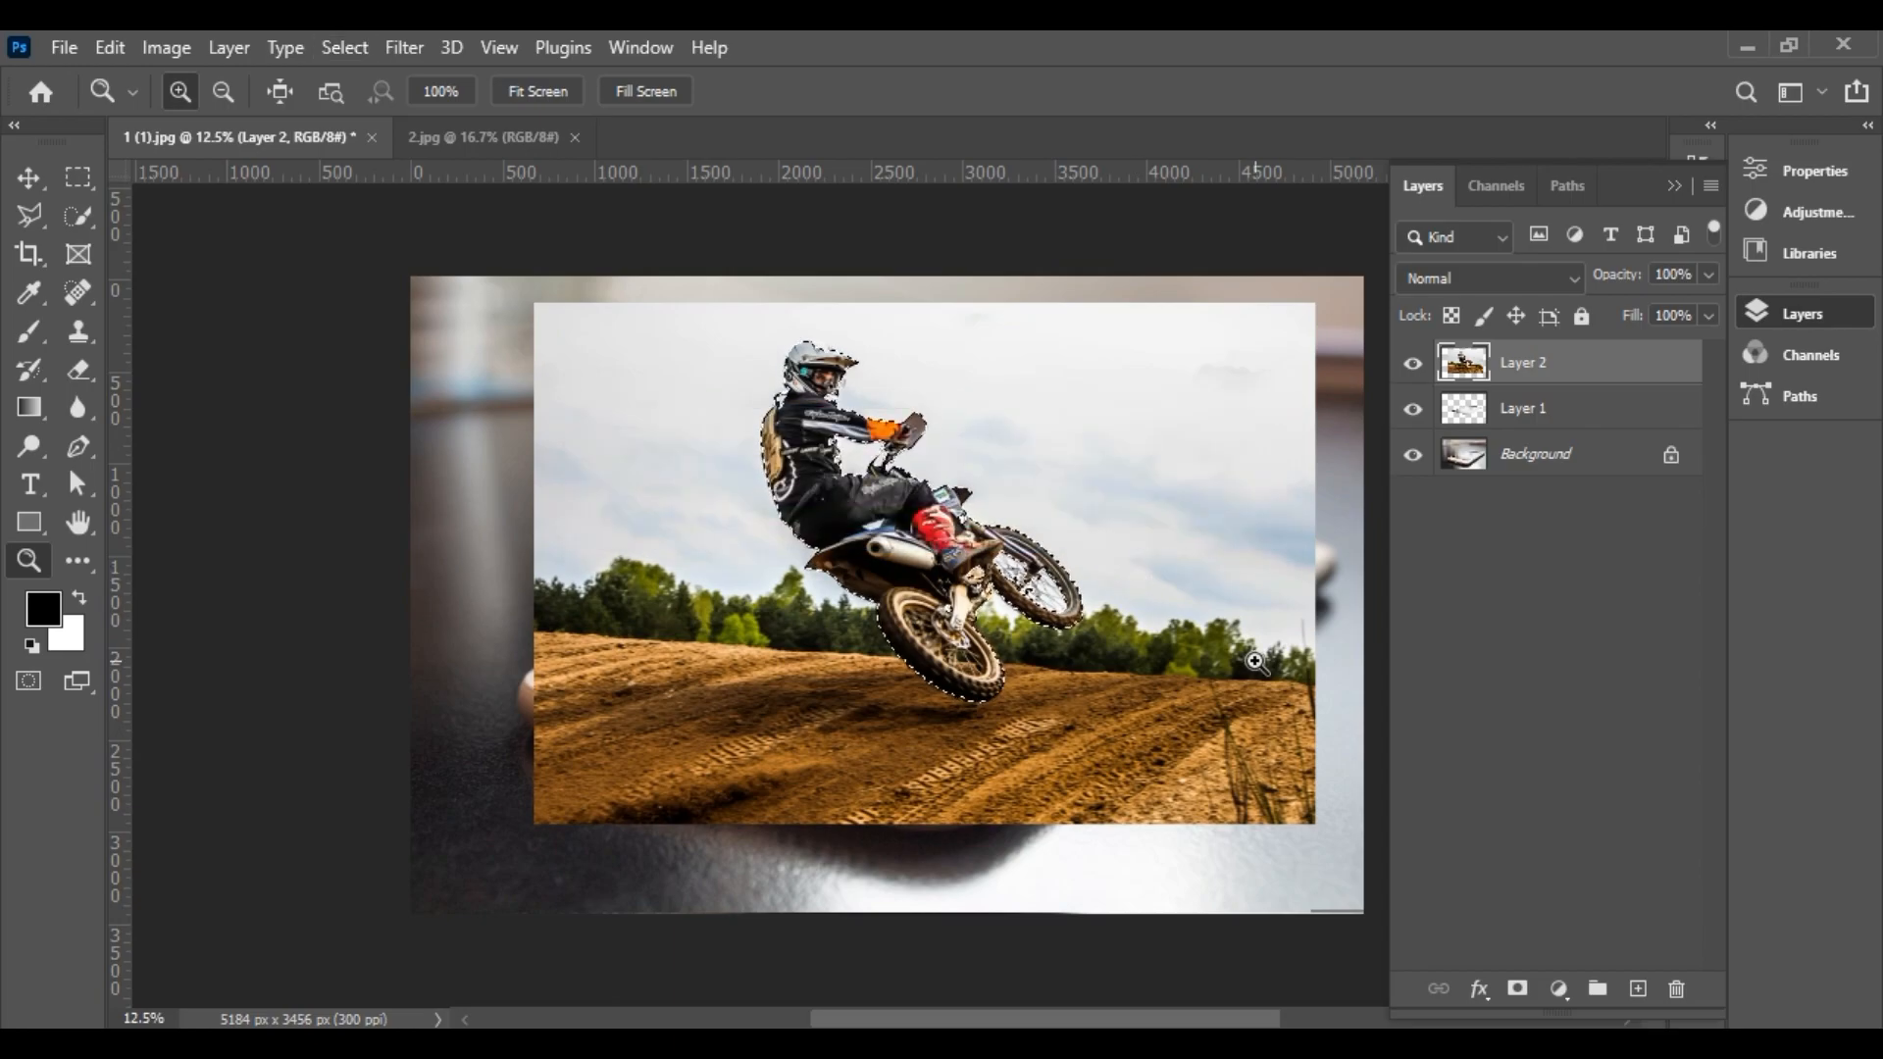
- Refine the selection around the rider's shoulder and back with the Quick Selection tool
{"action": "left_click_drag", "start_coordinate": [757, 325], "coordinate": [879, 437]}
{"action": "left_click", "coordinate": [78, 216]}
{"action": "left_click", "coordinate": [643, 761], "text": "alt"}
{"action": "key", "text": "ctrl+minus"}
{"action": "key", "text": "ctrl+minus"}
{"action": "mouse_move", "coordinate": [806, 840]}
{"action": "left_mouse_down"}
{"action": "mouse_move", "coordinate": [797, 695]}
{"action": "mouse_move", "coordinate": [766, 694]}
{"action": "mouse_move", "coordinate": [733, 747]}
{"action": "mouse_move", "coordinate": [747, 698]}
{"action": "left_mouse_up"}
{"action": "left_click", "coordinate": [920, 859]}
{"action": "left_click", "coordinate": [766, 696]}
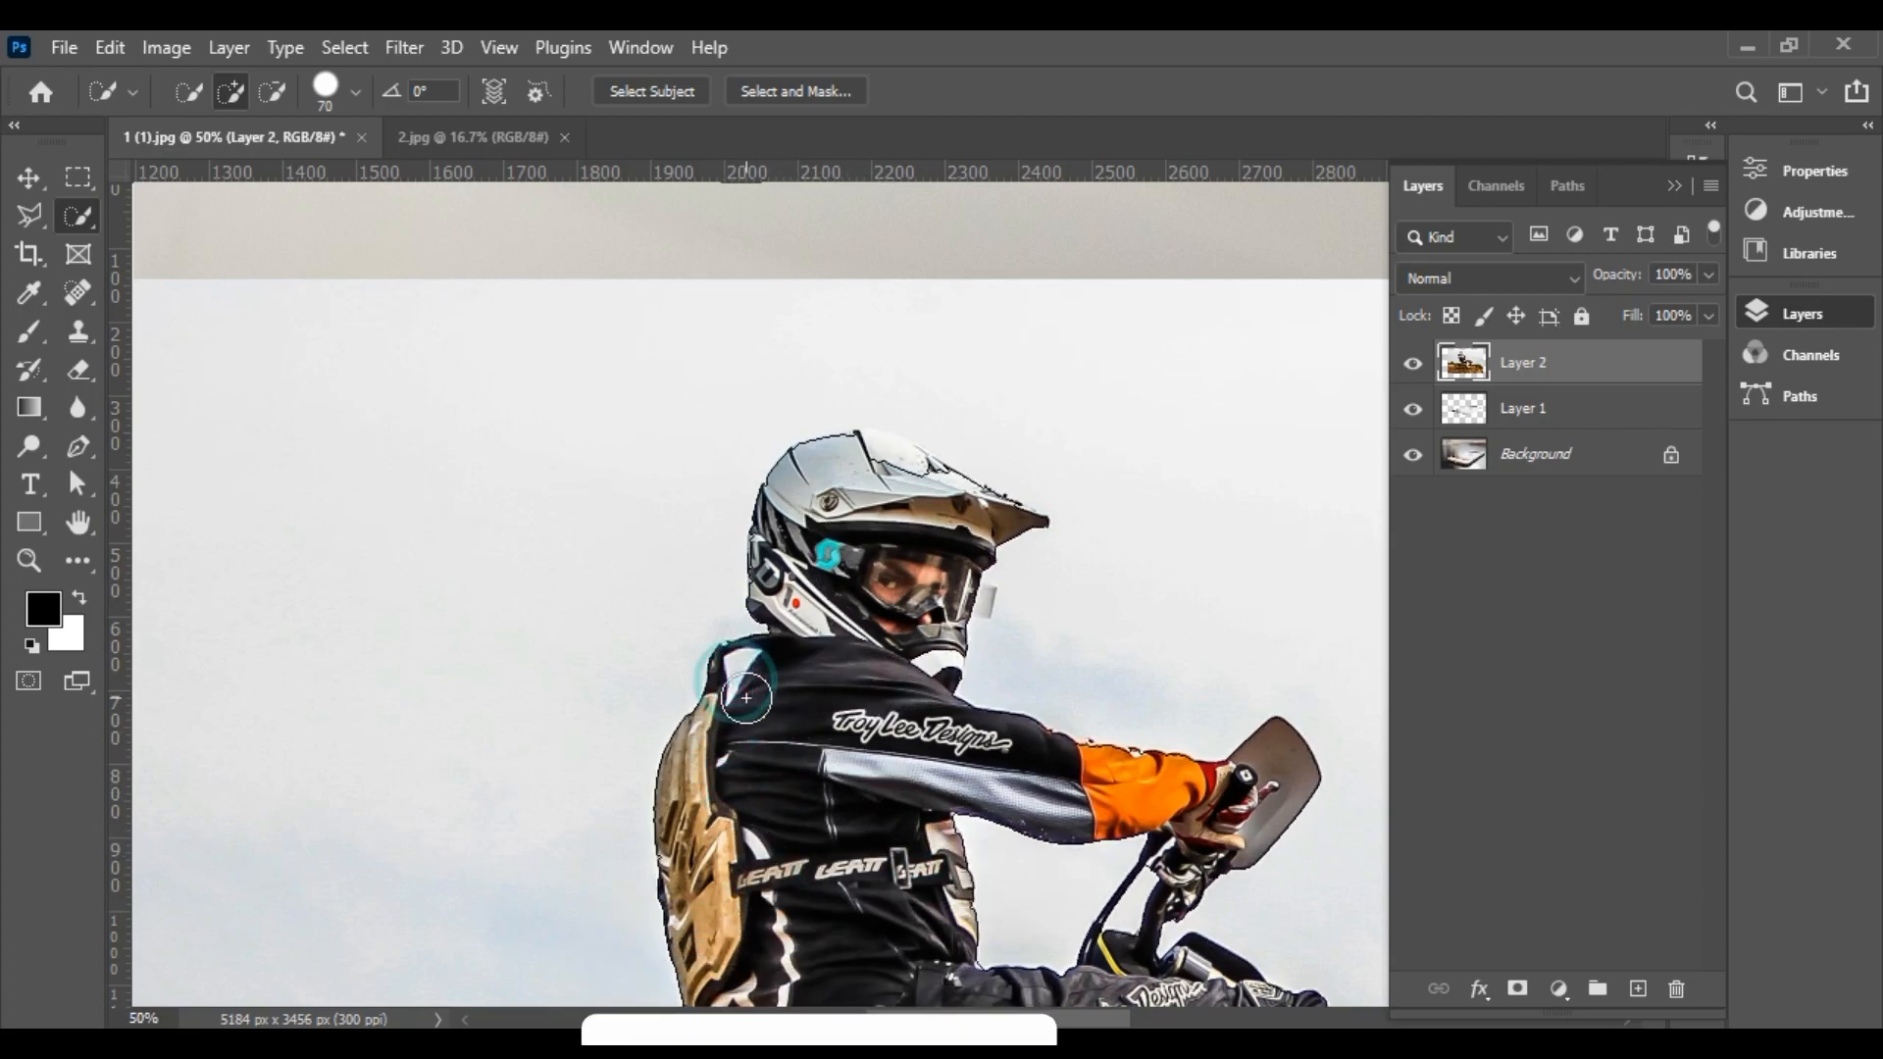
- Add the missing top, visor and chin guard of the rider's helmet to the selection with the Quick Selection tool
{"action": "key", "text": "z"}
{"action": "left_click_drag", "start_coordinate": [756, 374], "coordinate": [1057, 552]}
{"action": "key", "text": "s"}
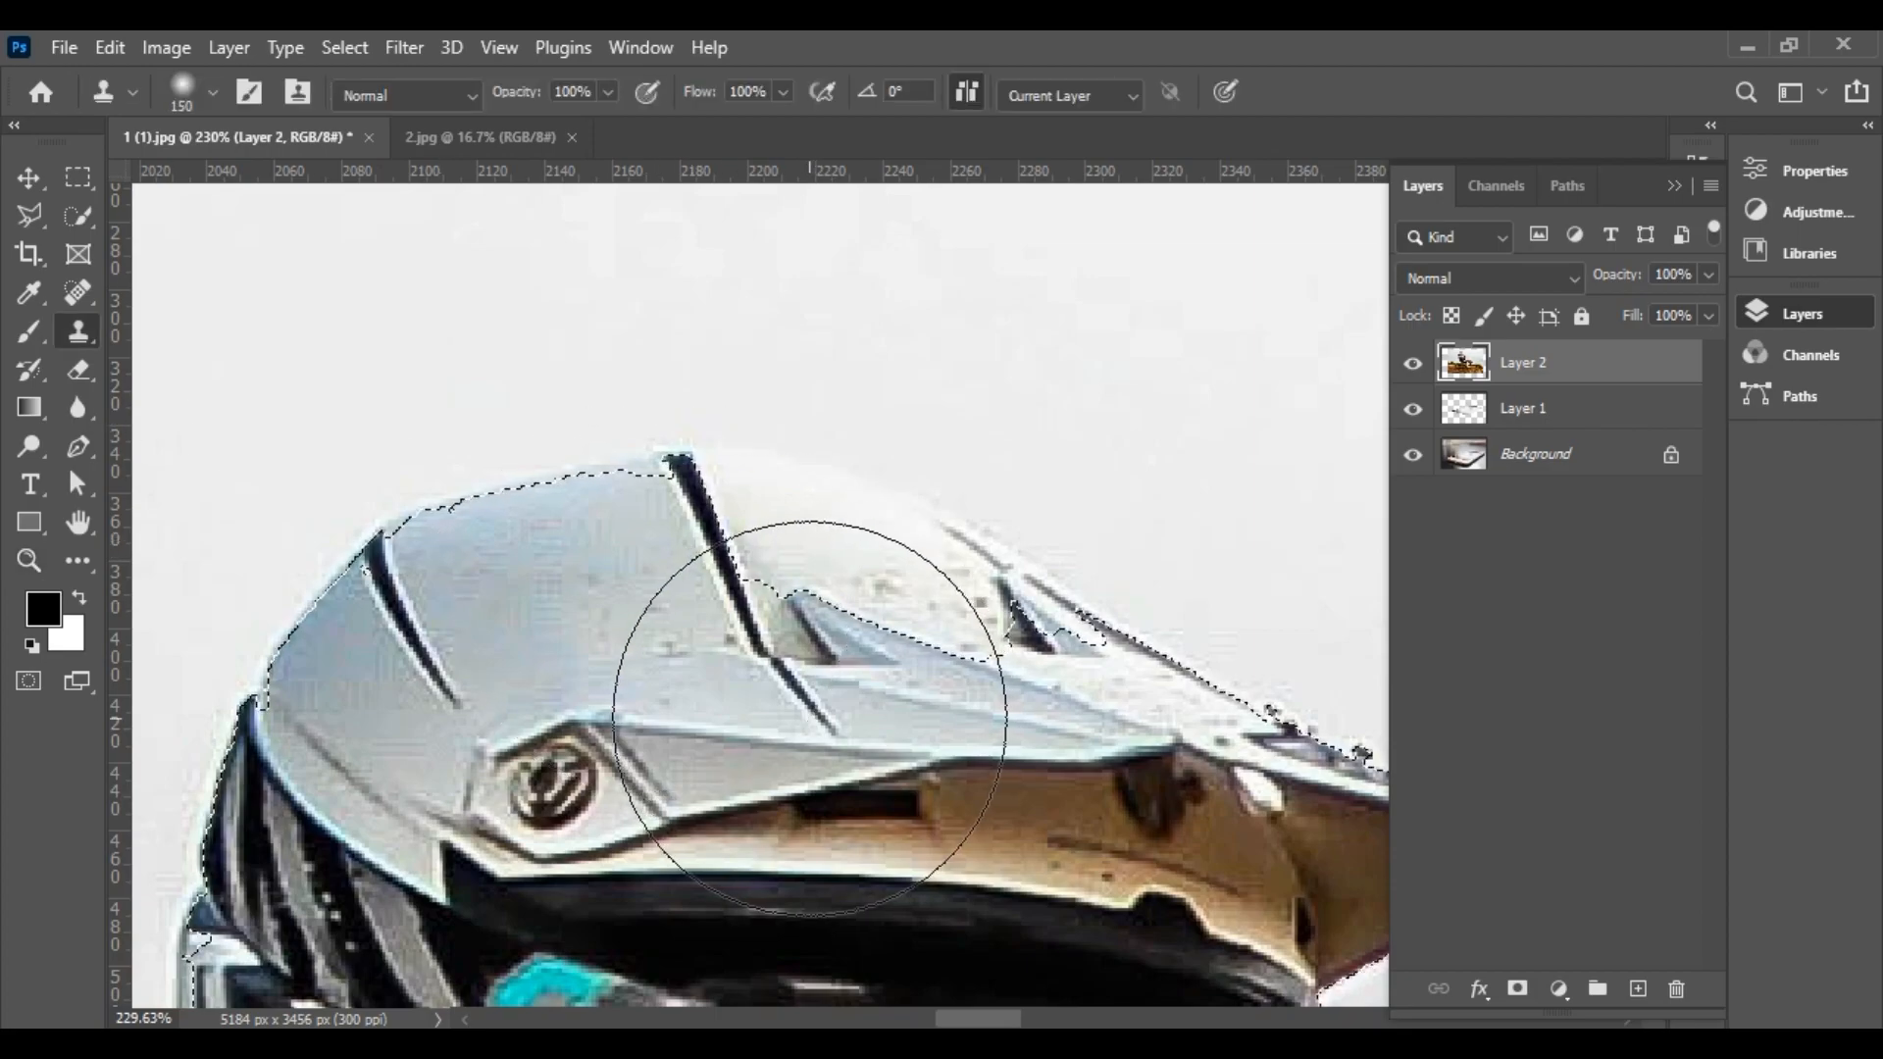
{"action": "left_click", "coordinate": [82, 224]}
{"action": "left_click", "coordinate": [236, 246]}
{"action": "mouse_move", "coordinate": [925, 664]}
{"action": "left_mouse_down"}
{"action": "mouse_move", "coordinate": [740, 581]}
{"action": "mouse_move", "coordinate": [735, 550]}
{"action": "mouse_move", "coordinate": [942, 664]}
{"action": "mouse_move", "coordinate": [996, 673]}
{"action": "mouse_move", "coordinate": [1177, 795]}
{"action": "mouse_move", "coordinate": [1157, 749]}
{"action": "left_mouse_up"}
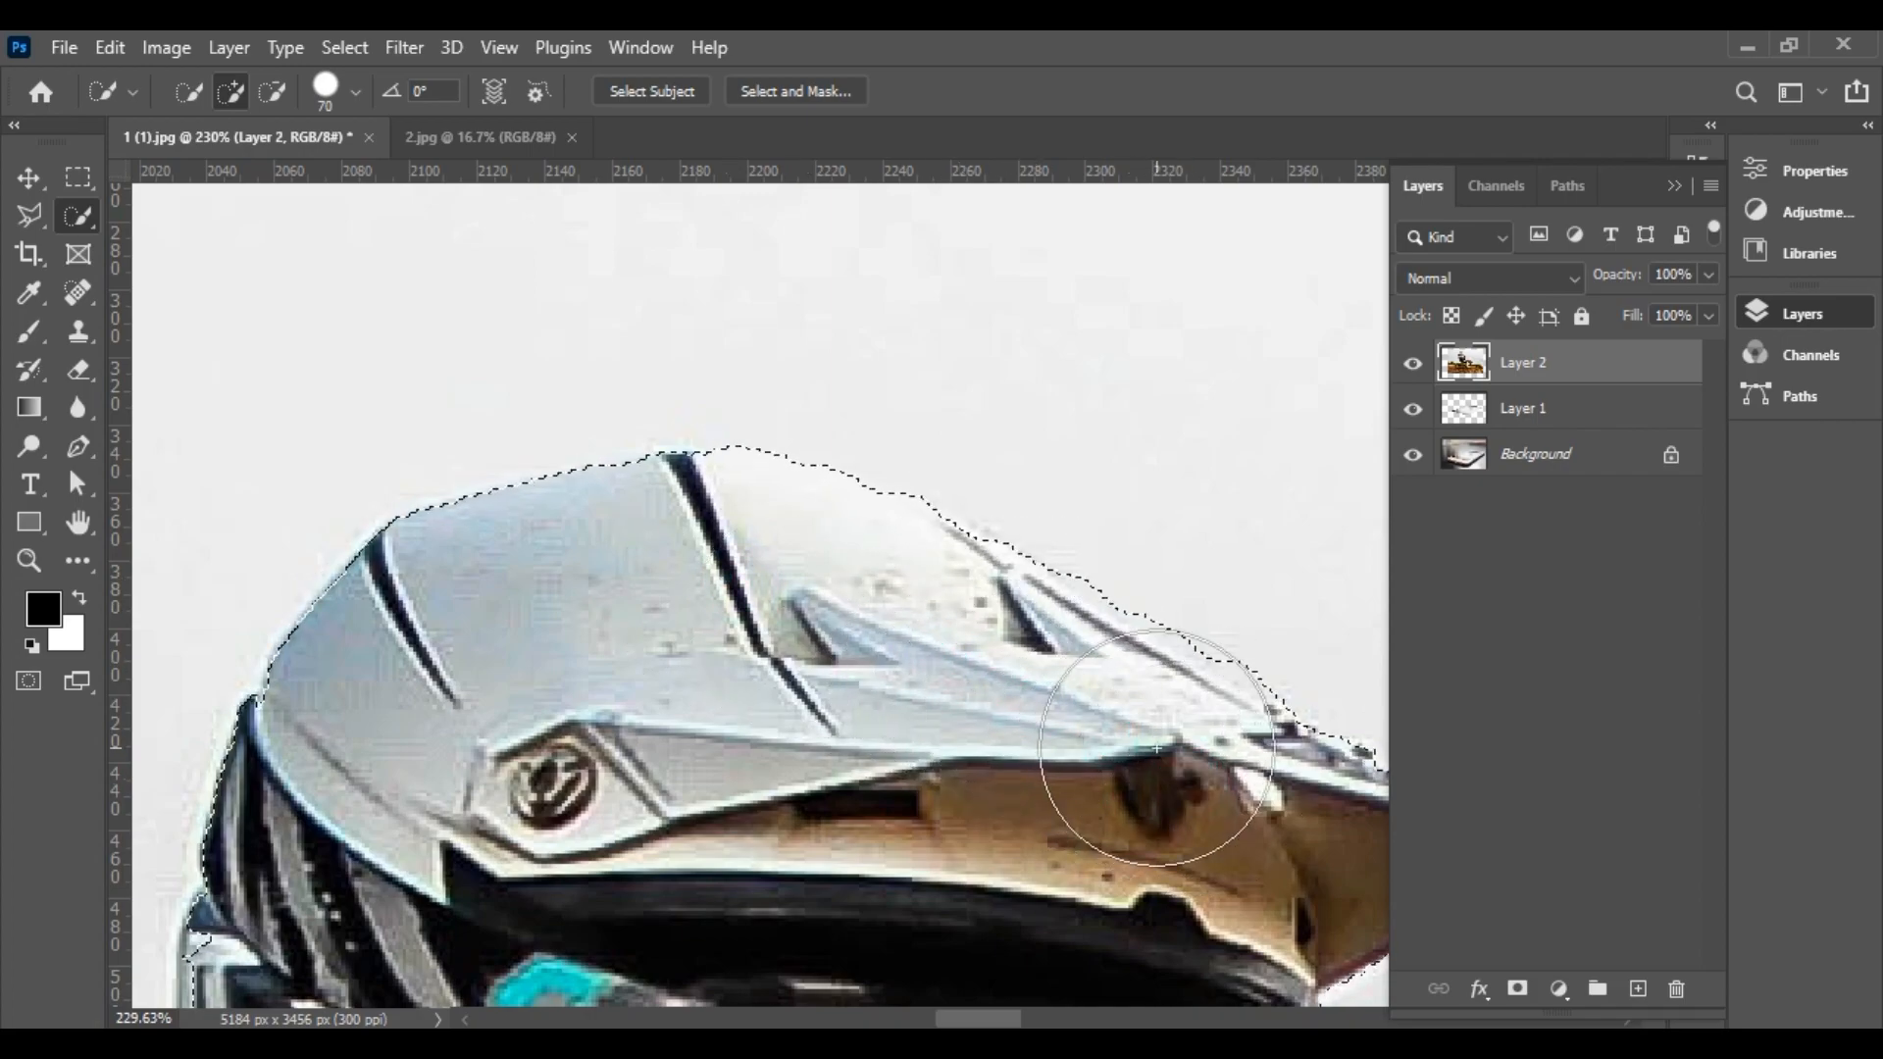
{"action": "key", "text": "ctrl+minus"}
{"action": "key", "text": "ctrl+minus"}
{"action": "key", "text": "ctrl+minus"}
{"action": "key", "text": "ctrl+minus"}
{"action": "left_click_drag", "start_coordinate": [944, 789], "coordinate": [912, 793]}
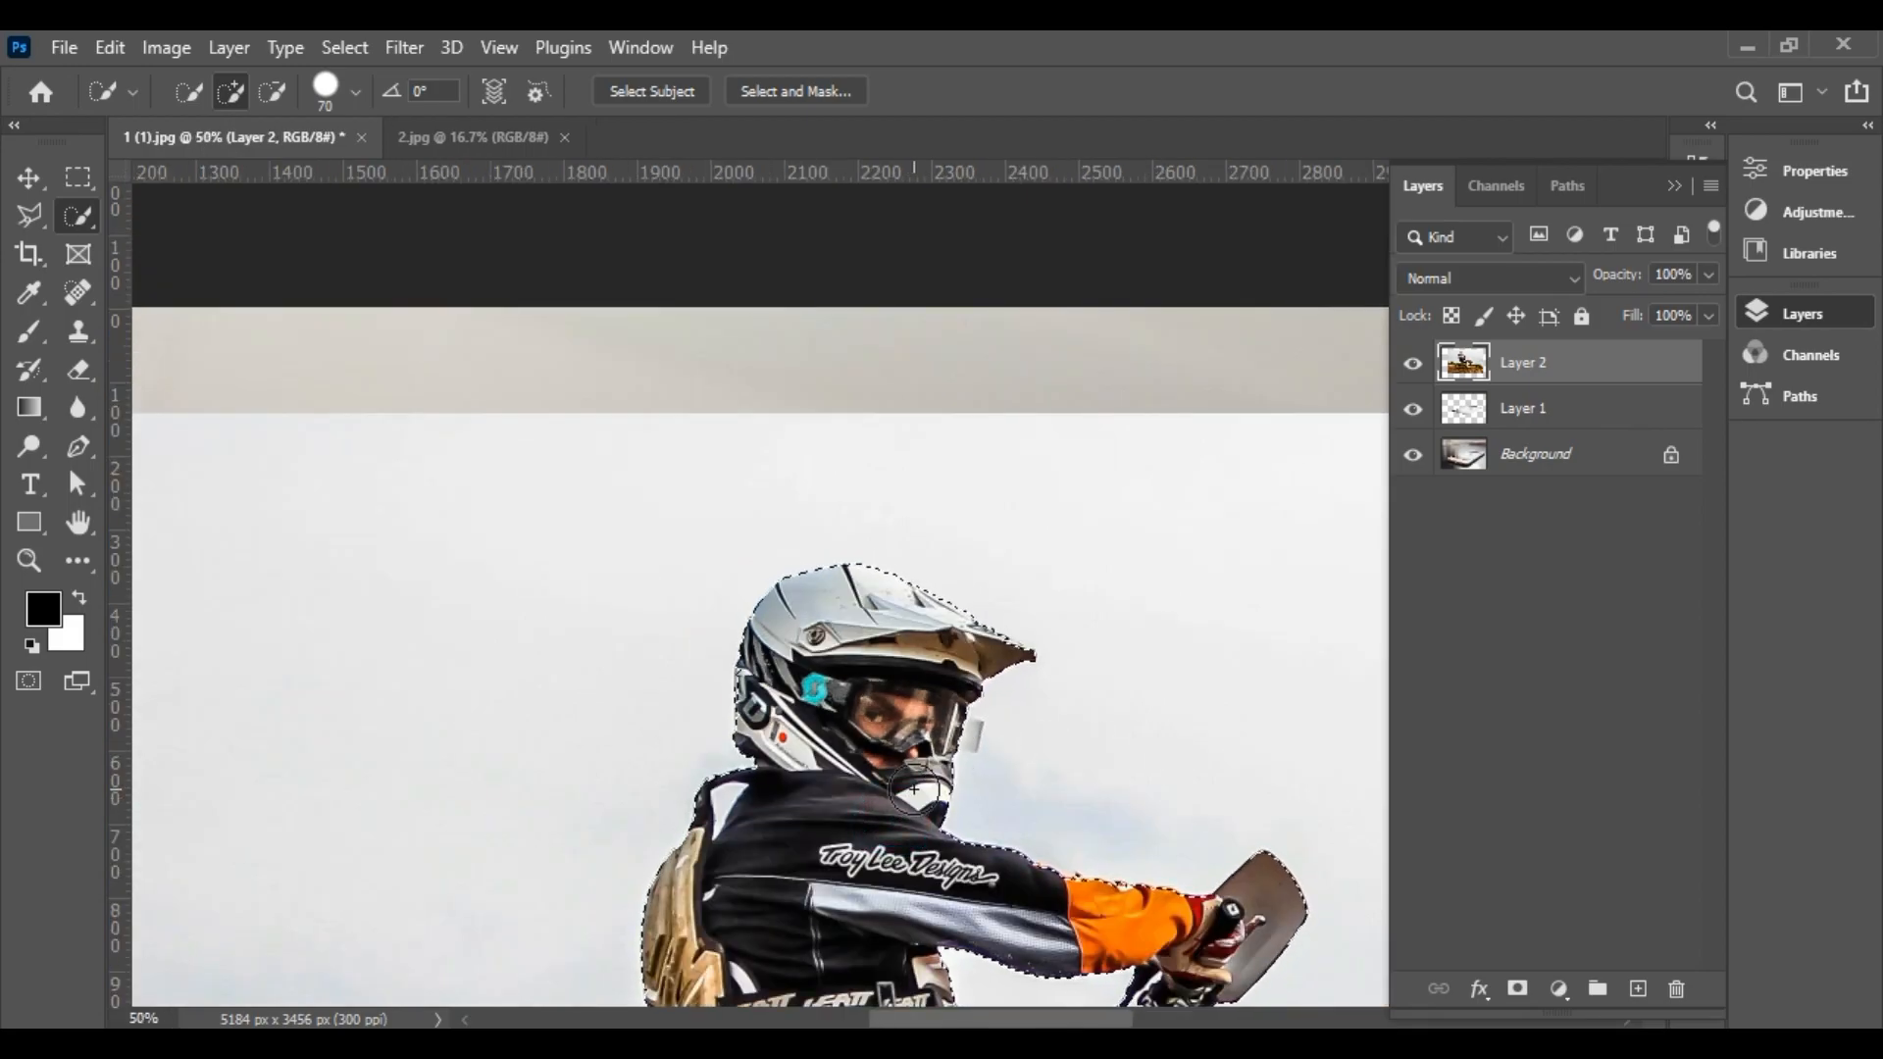
- Add the missing parts around the motorcycle's engine and front wheel to the selection, and turn the selection into a mask on Layer 2
{"action": "key", "text": "ctrl+minus"}
{"action": "key", "text": "ctrl+minus"}
{"action": "key", "text": "ctrl+minus"}
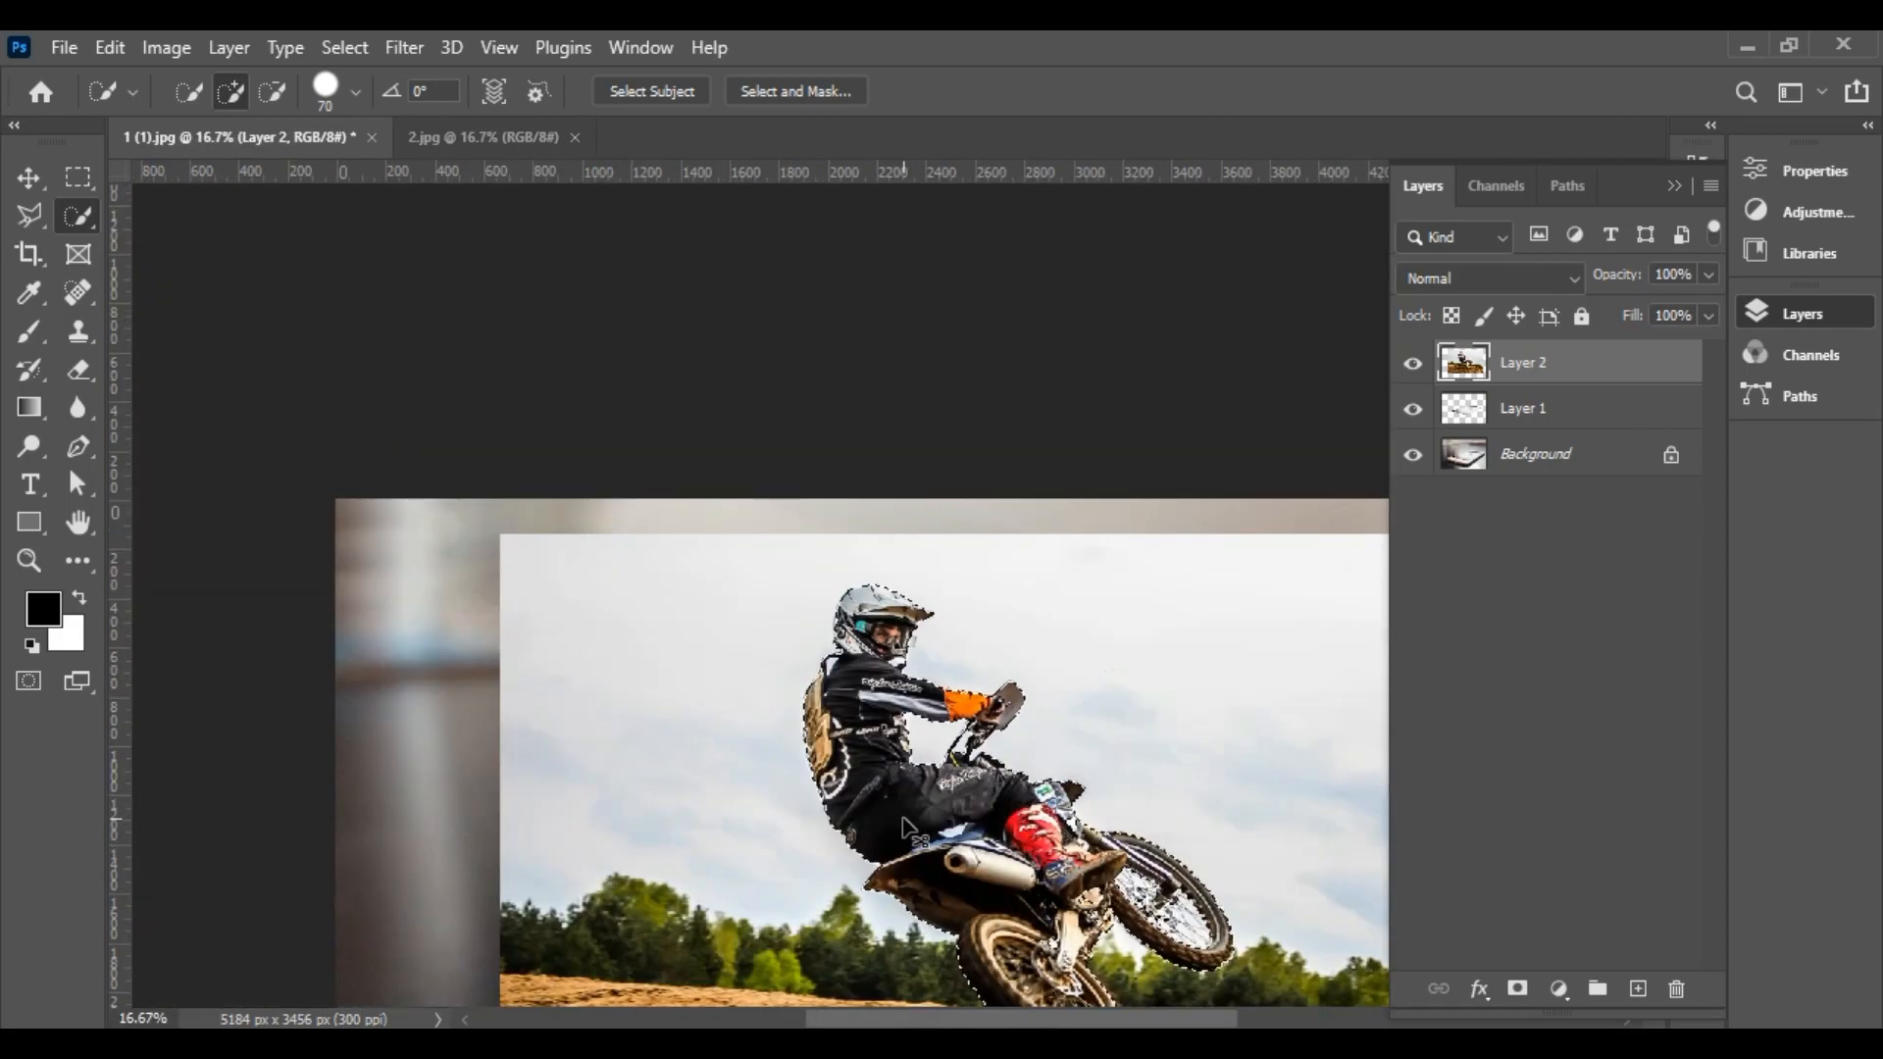
{"action": "key", "text": "ctrl+space"}
{"action": "left_click_drag", "start_coordinate": [1014, 831], "coordinate": [1204, 971]}
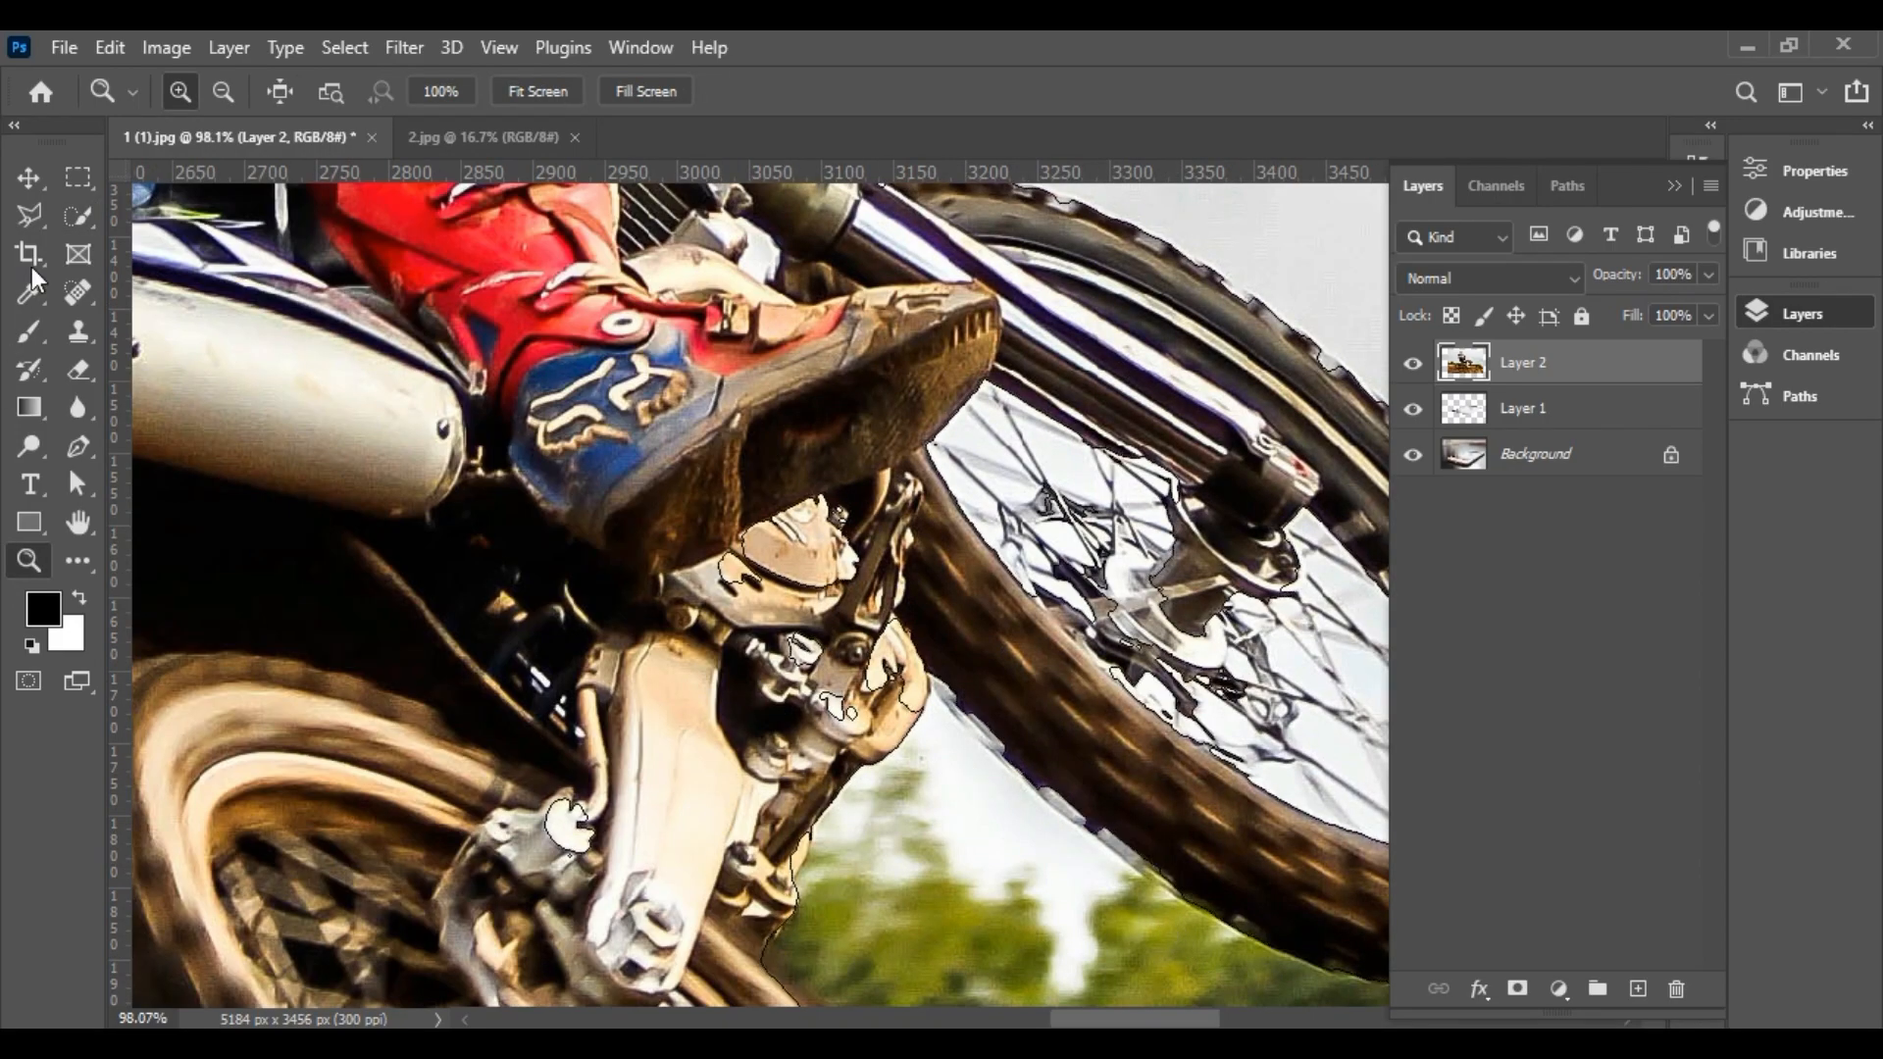
{"action": "mouse_move", "coordinate": [846, 598]}
{"action": "left_mouse_down"}
{"action": "mouse_move", "coordinate": [815, 681]}
{"action": "mouse_move", "coordinate": [1022, 546]}
{"action": "mouse_move", "coordinate": [1053, 606]}
{"action": "mouse_move", "coordinate": [1220, 676]}
{"action": "mouse_move", "coordinate": [1244, 711]}
{"action": "left_mouse_up"}
{"action": "key", "text": "ctrl+minus"}
{"action": "key", "text": "ctrl+minus"}
{"action": "key", "text": "ctrl+minus"}
{"action": "key", "text": "ctrl+minus"}
{"action": "key", "text": "ctrl+minus"}
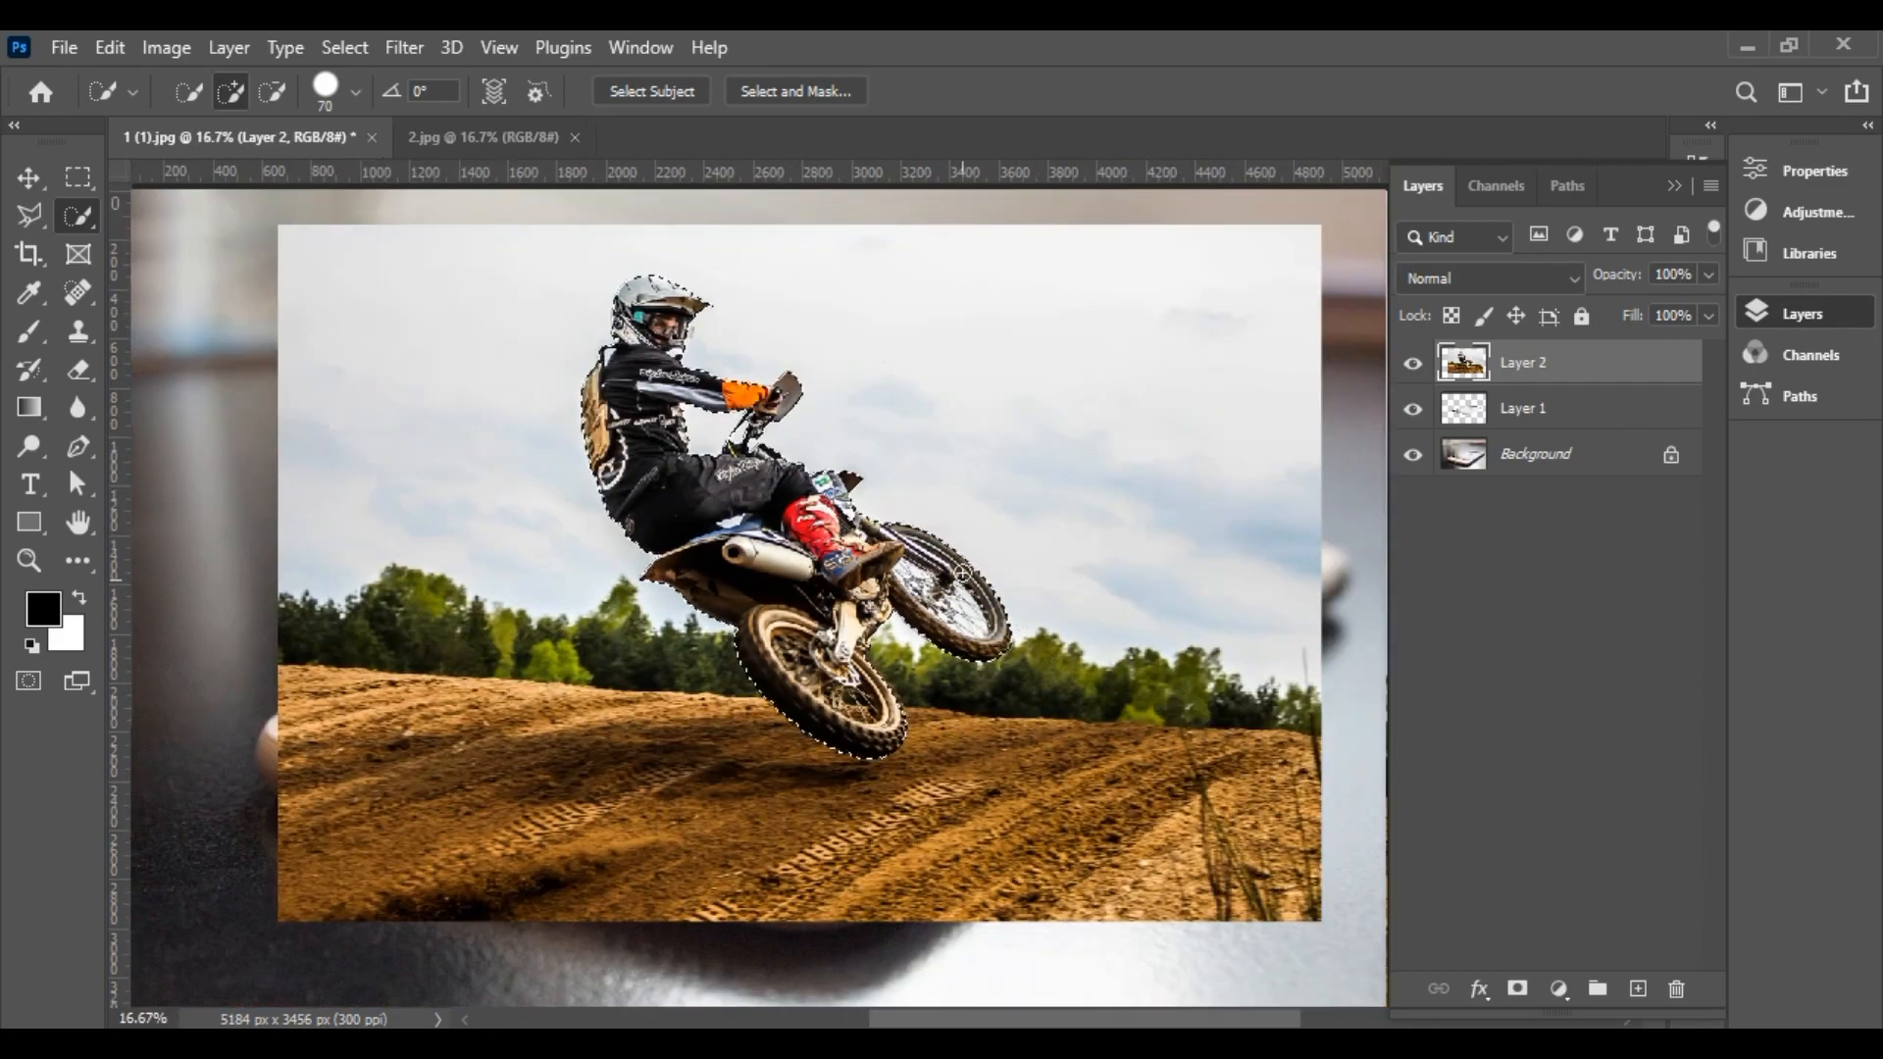
{"action": "left_click", "coordinate": [1517, 989]}
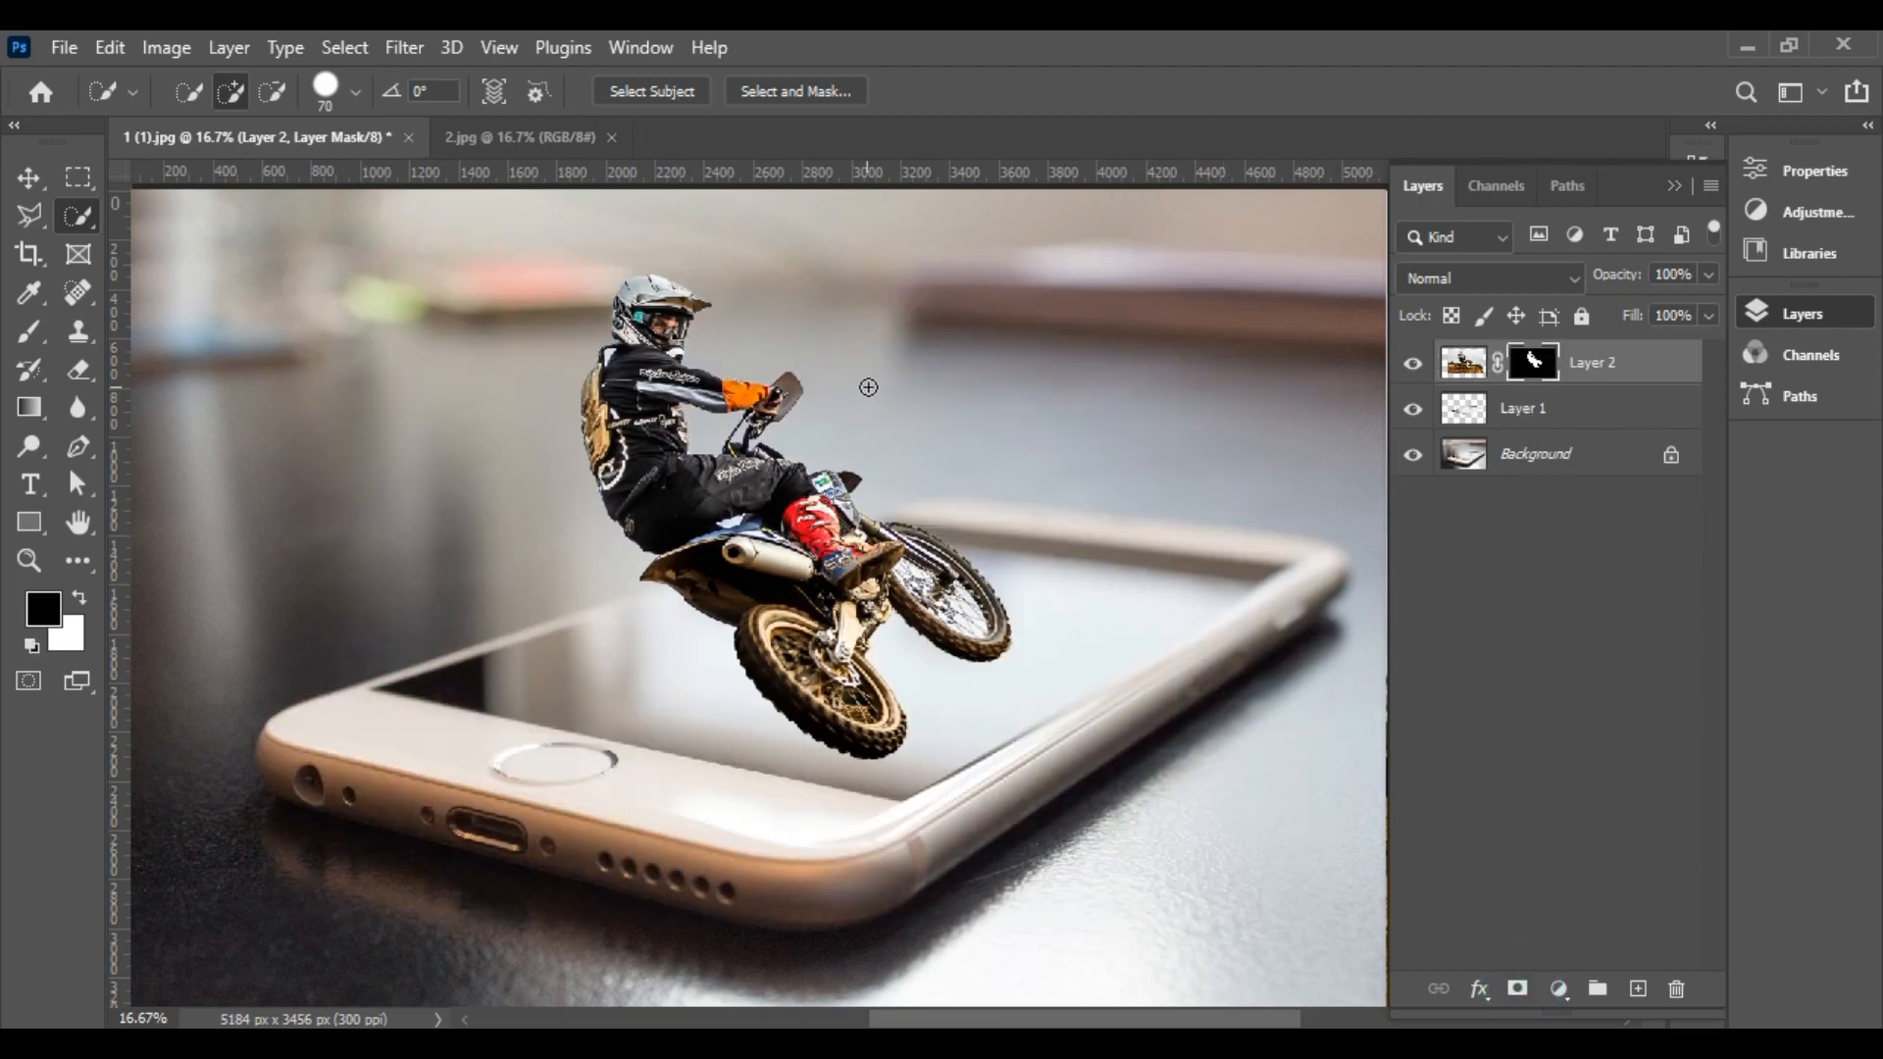
- Scale the masked rider layer down to 91.92% and position it above the phone screen
{"action": "key", "text": "ctrl+t"}
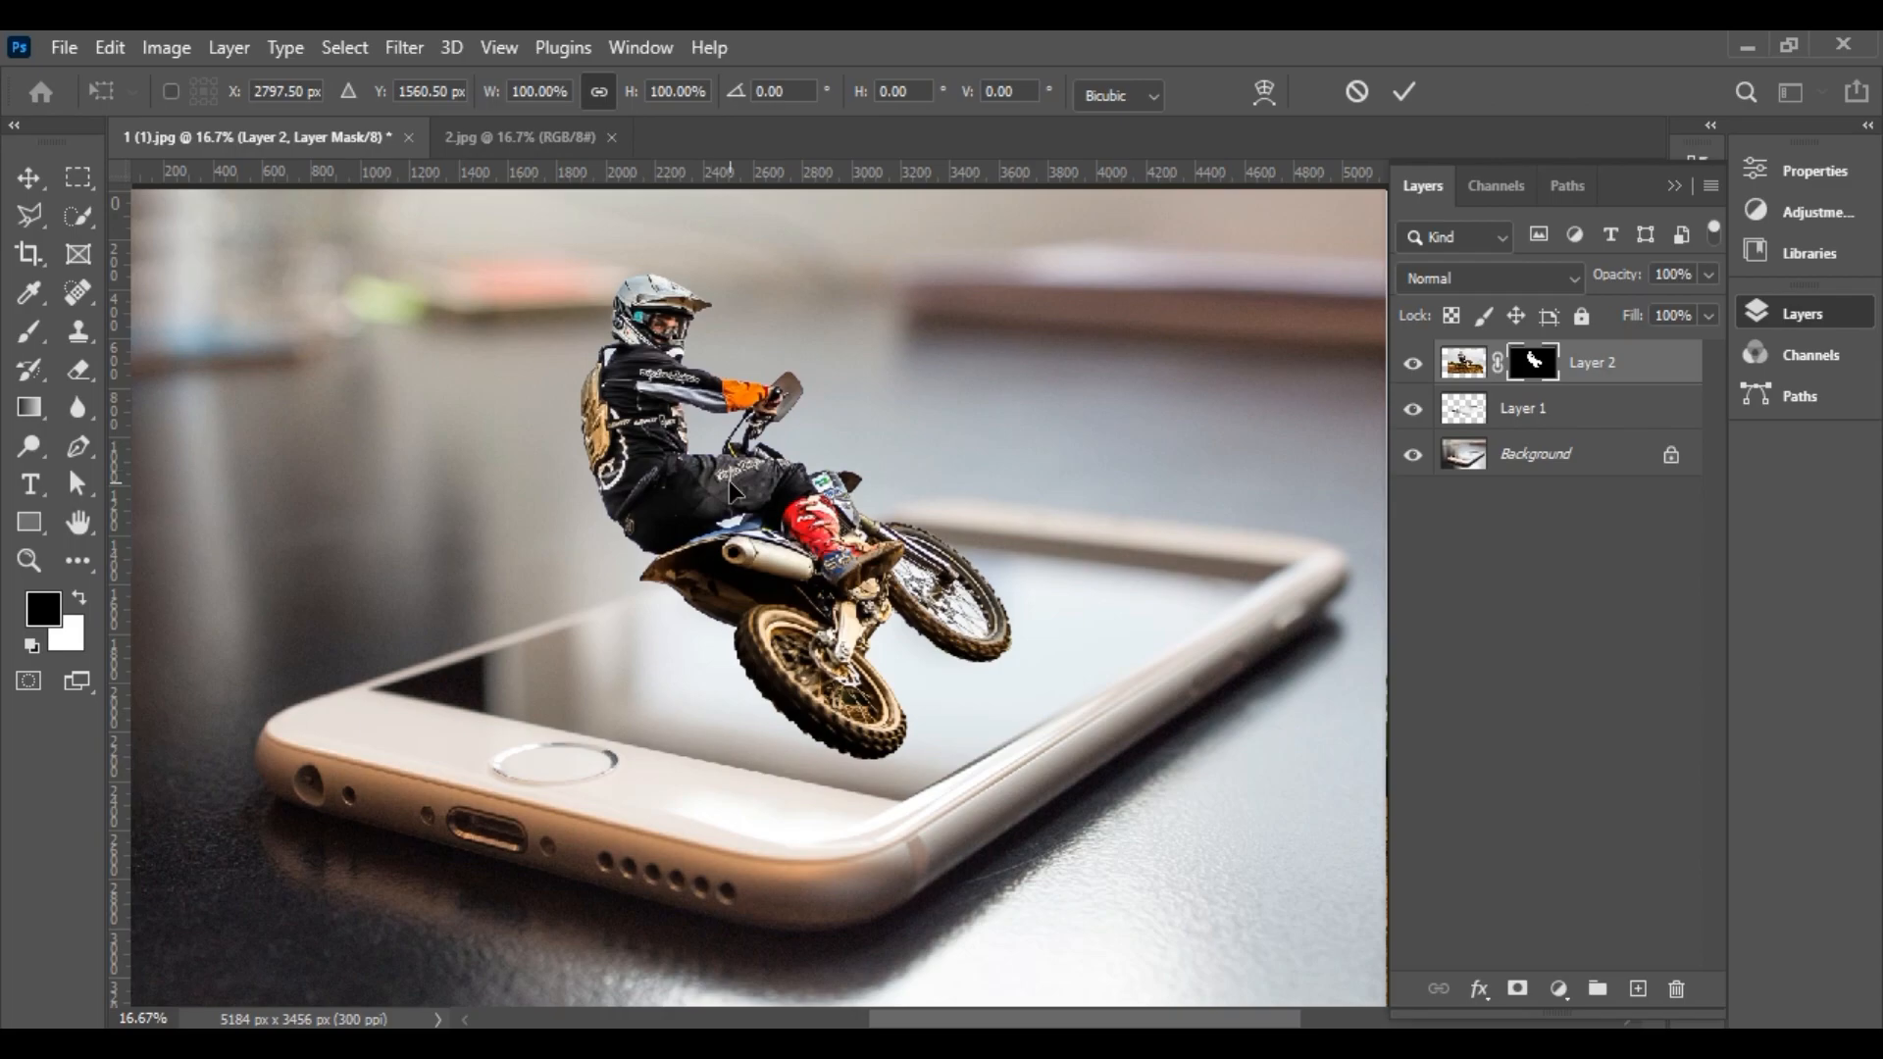
{"action": "key", "text": "ctrl+minus"}
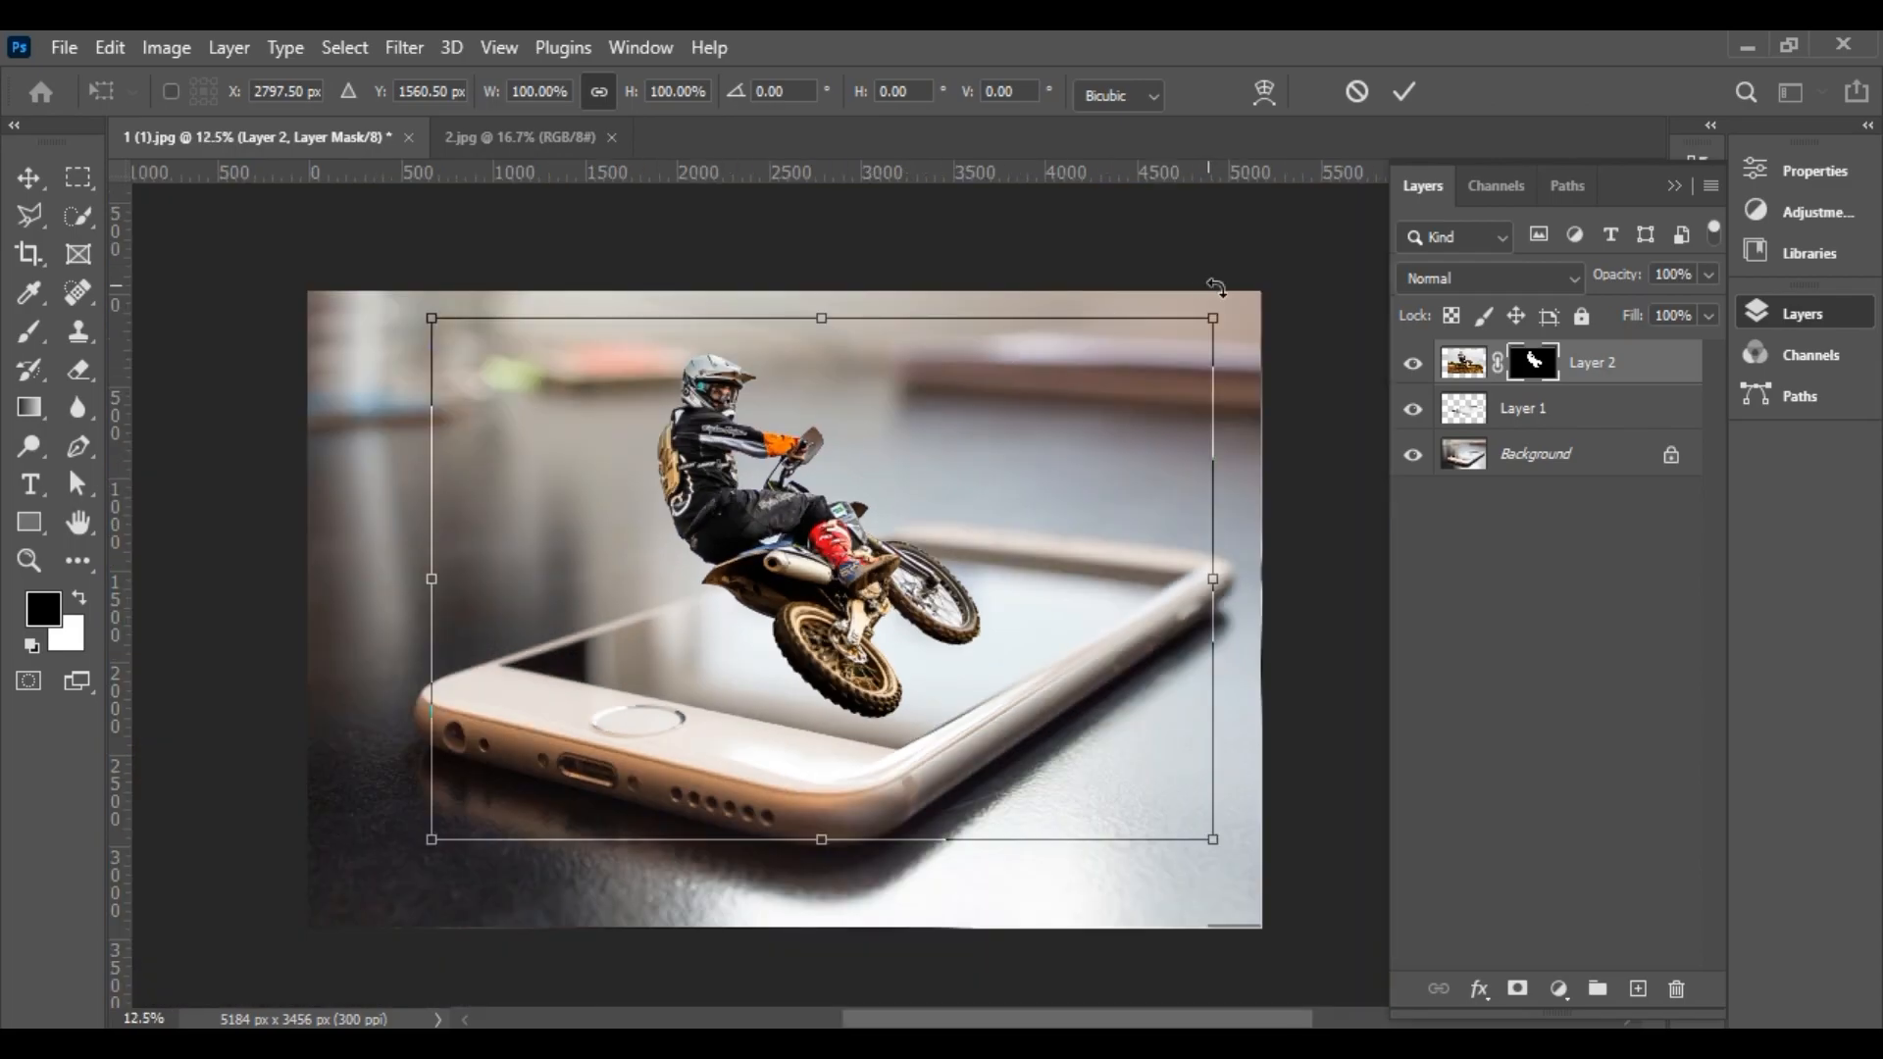
{"action": "left_click_drag", "start_coordinate": [1213, 317], "coordinate": [1158, 357]}
{"action": "left_click_drag", "start_coordinate": [875, 603], "coordinate": [922, 582]}
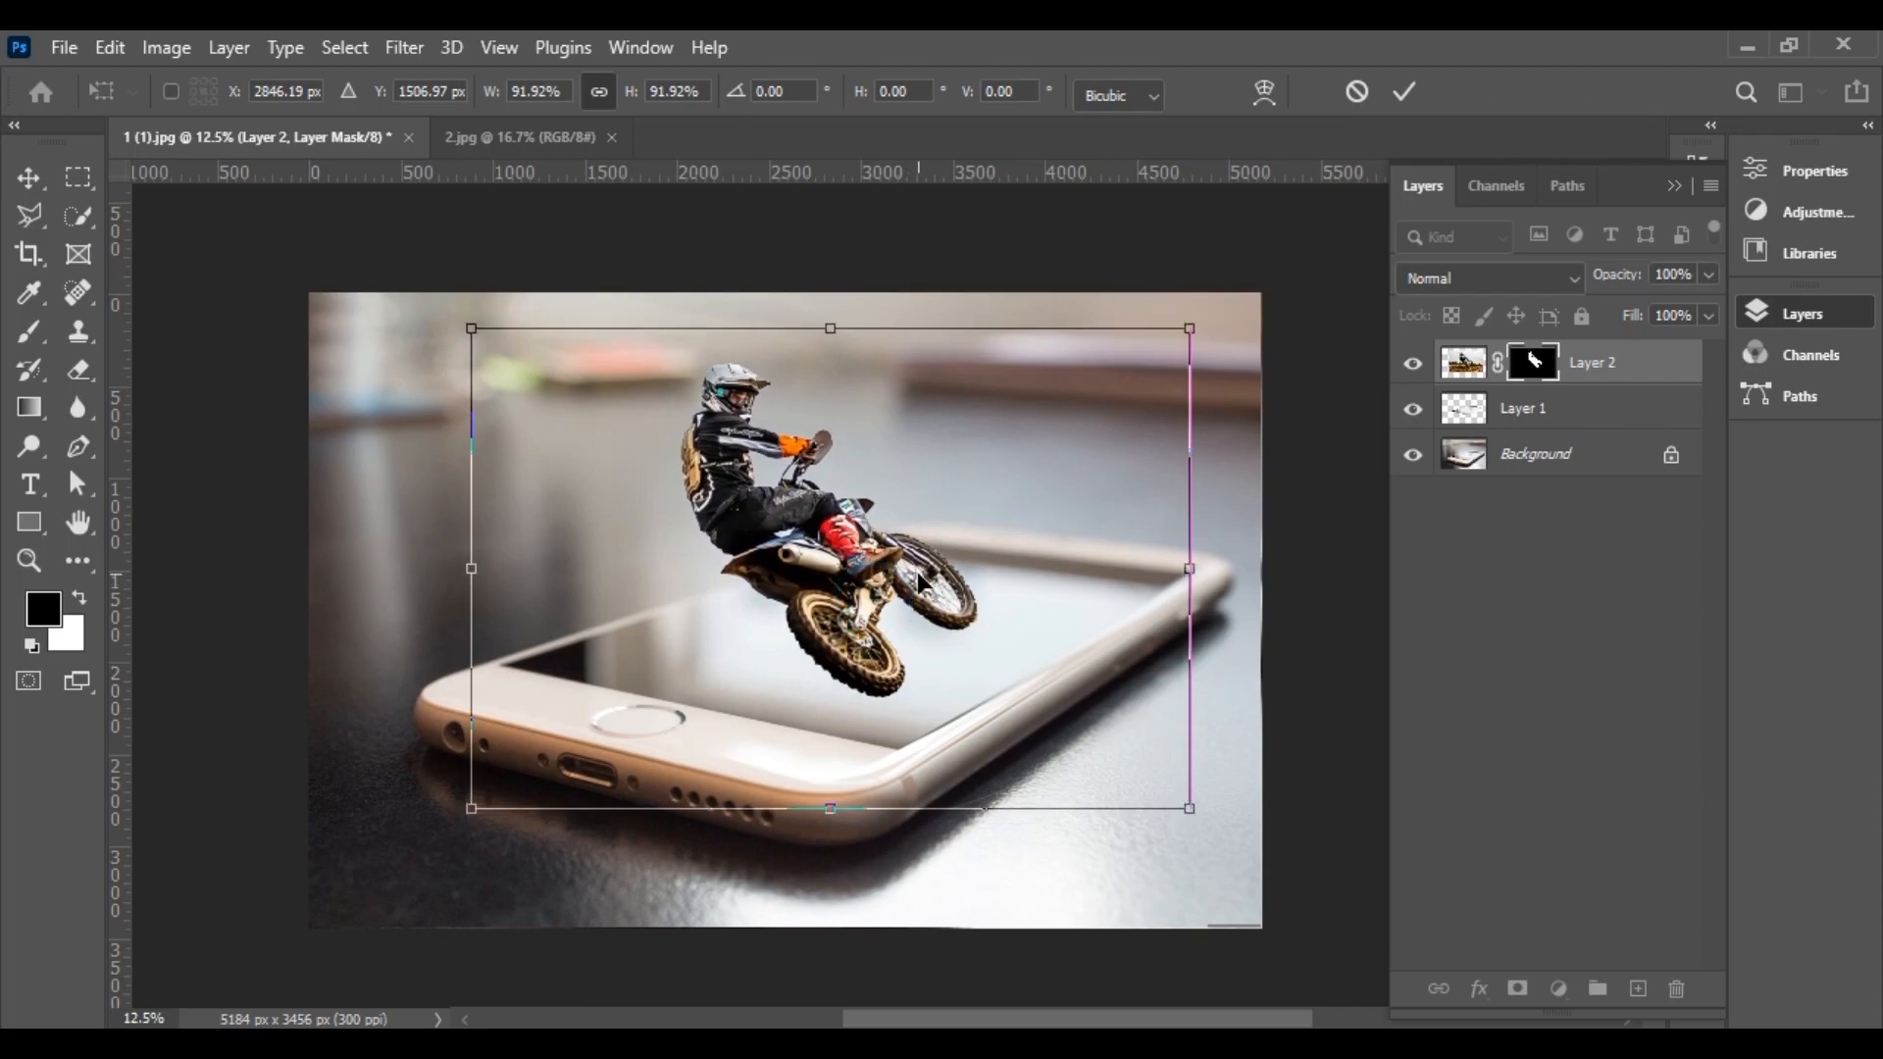
{"action": "left_click", "coordinate": [1404, 91]}
{"action": "key", "text": "w"}
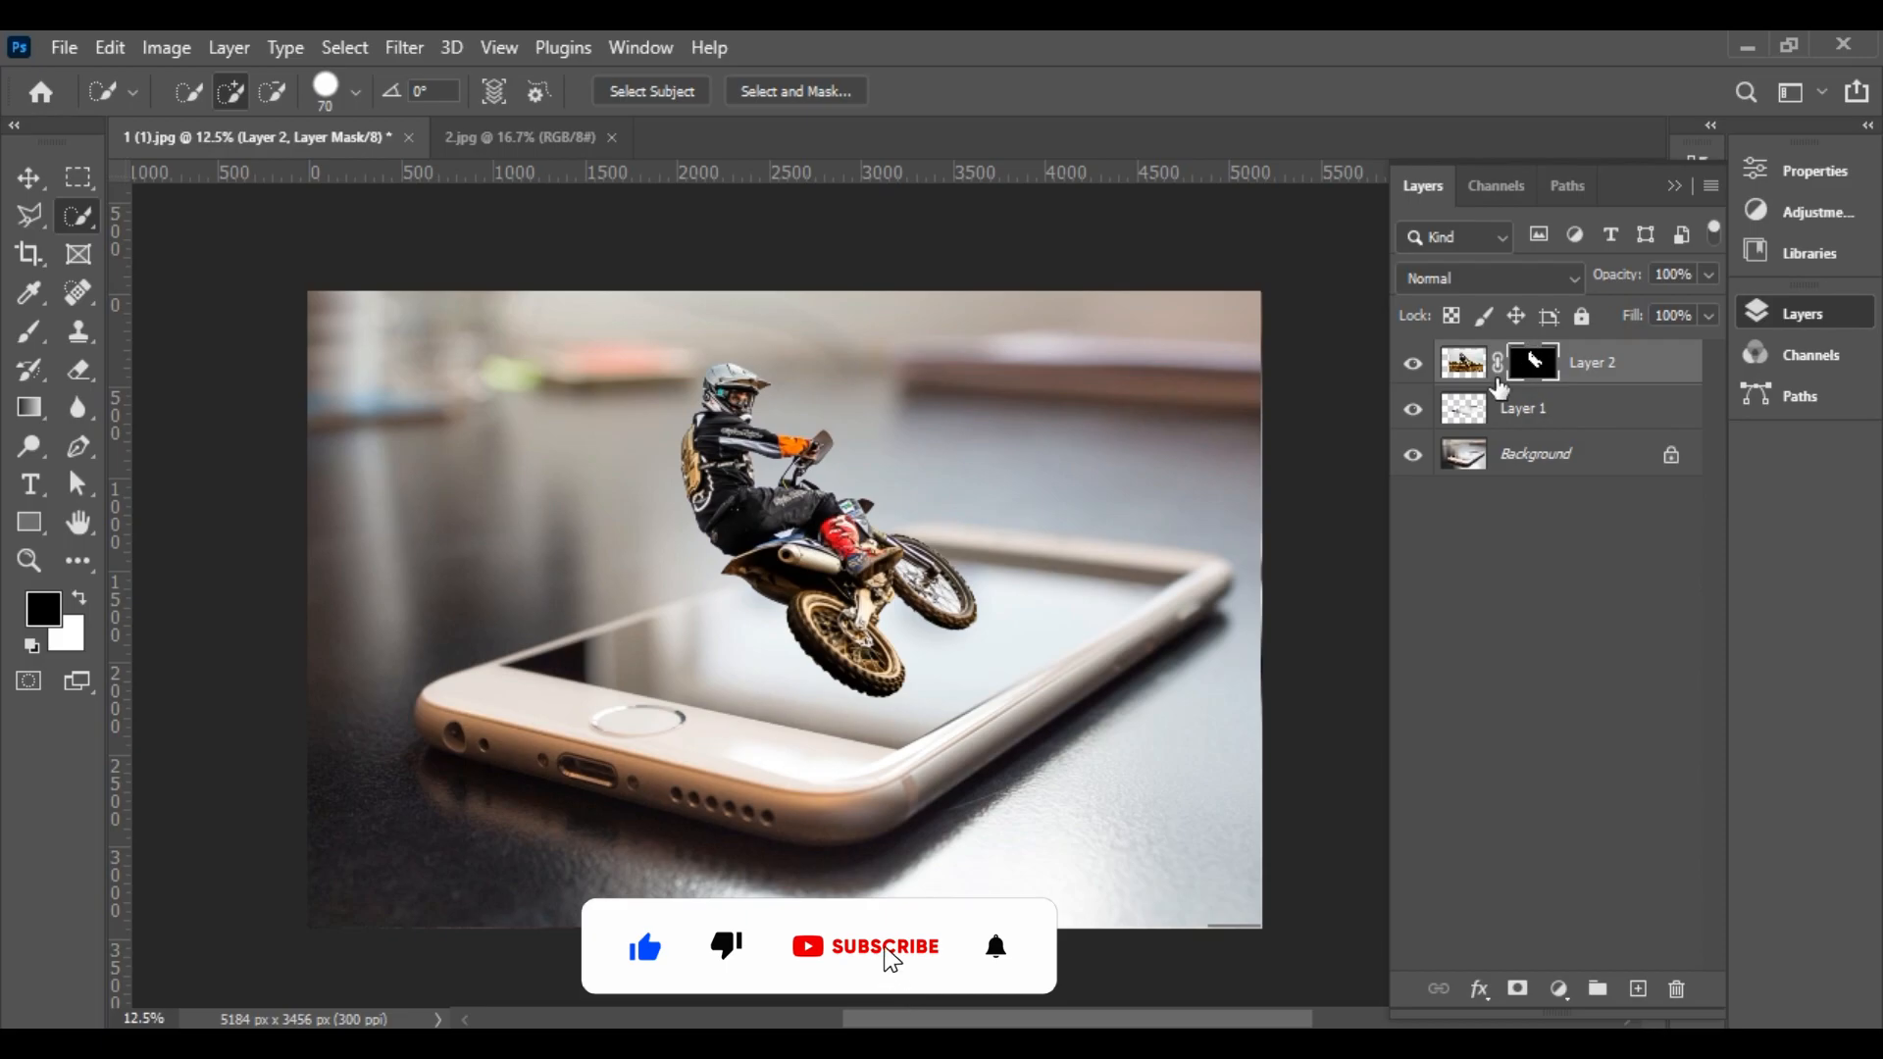
- Load Layer 1's outline as a selection, paint white on Layer 2's mask inside it to reveal the dirt track, and deselect
{"action": "left_click", "coordinate": [1468, 417], "text": "ctrl"}
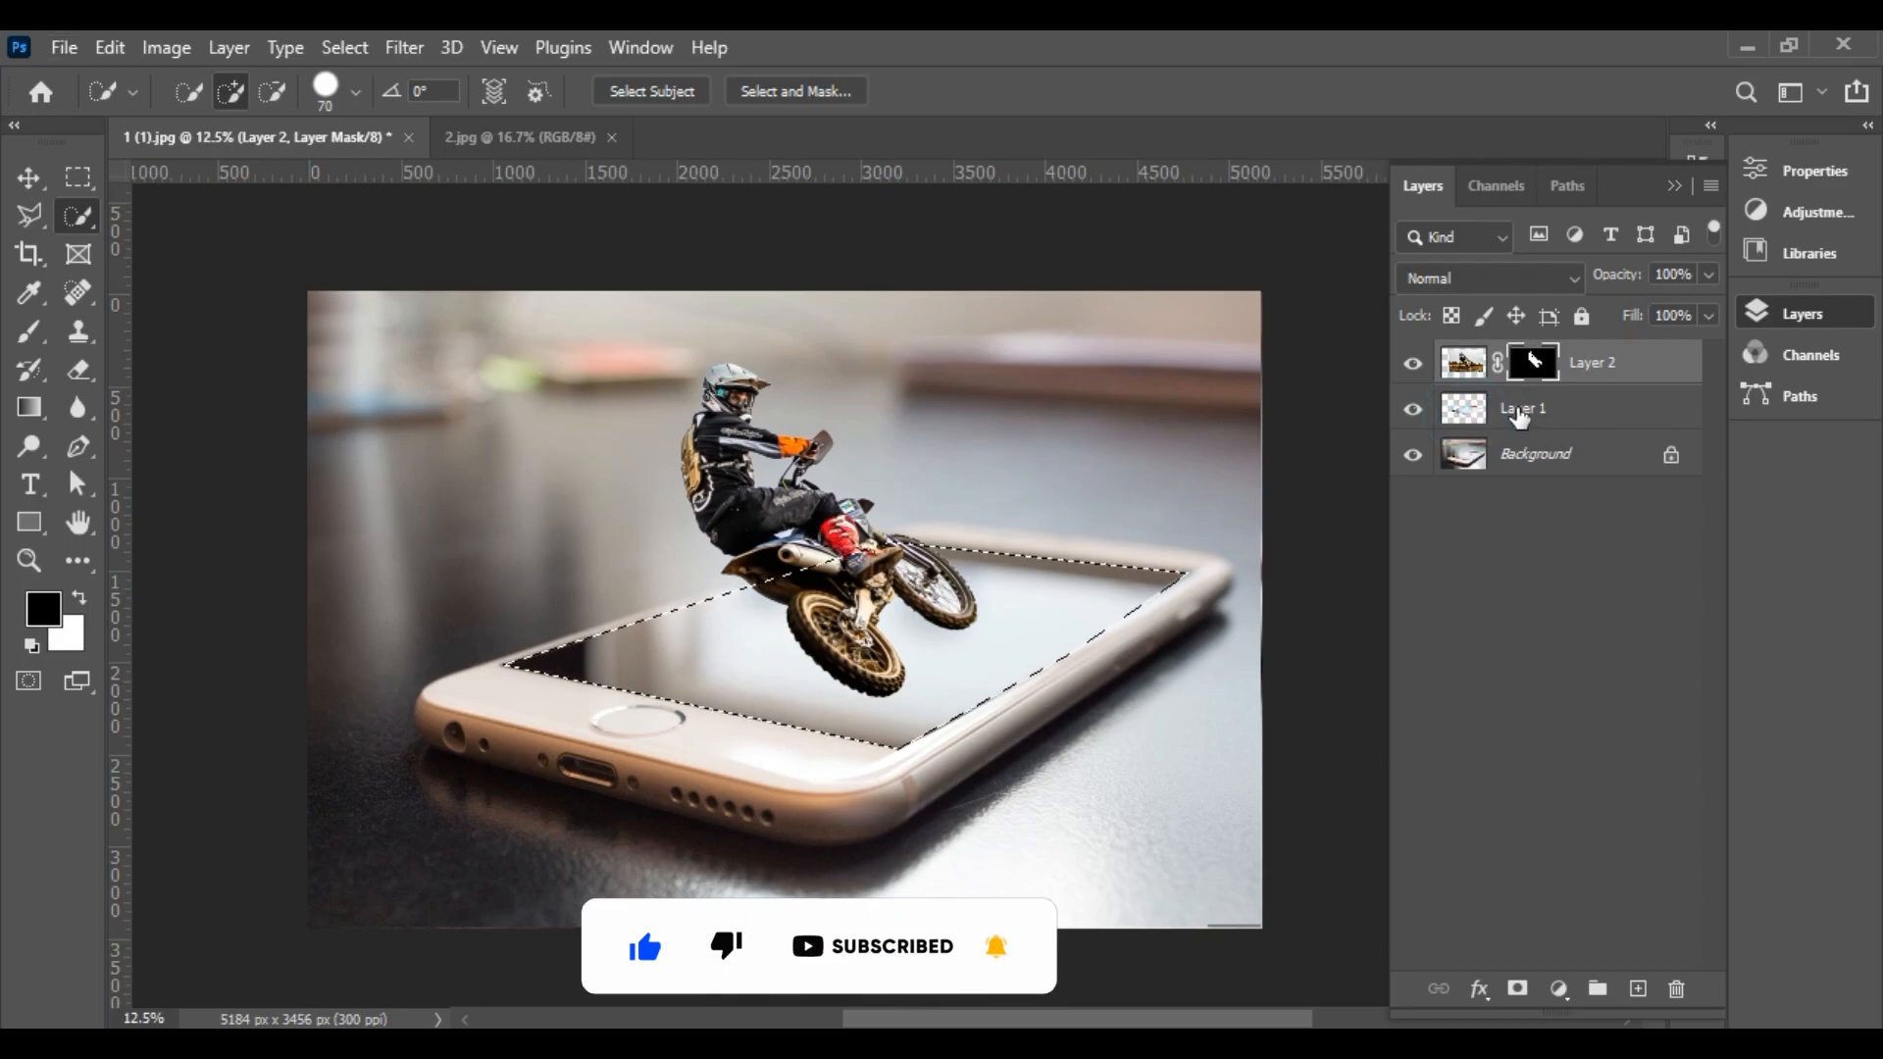
{"action": "left_click", "coordinate": [82, 600]}
{"action": "left_click", "coordinate": [32, 331]}
{"action": "right_click", "coordinate": [31, 330]}
{"action": "left_click", "coordinate": [194, 325]}
{"action": "mouse_move", "coordinate": [781, 625]}
{"action": "left_mouse_down"}
{"action": "mouse_move", "coordinate": [731, 665]}
{"action": "mouse_move", "coordinate": [770, 624]}
{"action": "mouse_move", "coordinate": [522, 676]}
{"action": "mouse_move", "coordinate": [889, 704]}
{"action": "mouse_move", "coordinate": [1118, 564]}
{"action": "mouse_move", "coordinate": [1064, 611]}
{"action": "mouse_move", "coordinate": [1198, 572]}
{"action": "mouse_move", "coordinate": [913, 556]}
{"action": "mouse_move", "coordinate": [878, 583]}
{"action": "mouse_move", "coordinate": [817, 563]}
{"action": "mouse_move", "coordinate": [758, 623]}
{"action": "mouse_move", "coordinate": [776, 680]}
{"action": "mouse_move", "coordinate": [735, 635]}
{"action": "mouse_move", "coordinate": [726, 670]}
{"action": "mouse_move", "coordinate": [789, 670]}
{"action": "left_mouse_up"}
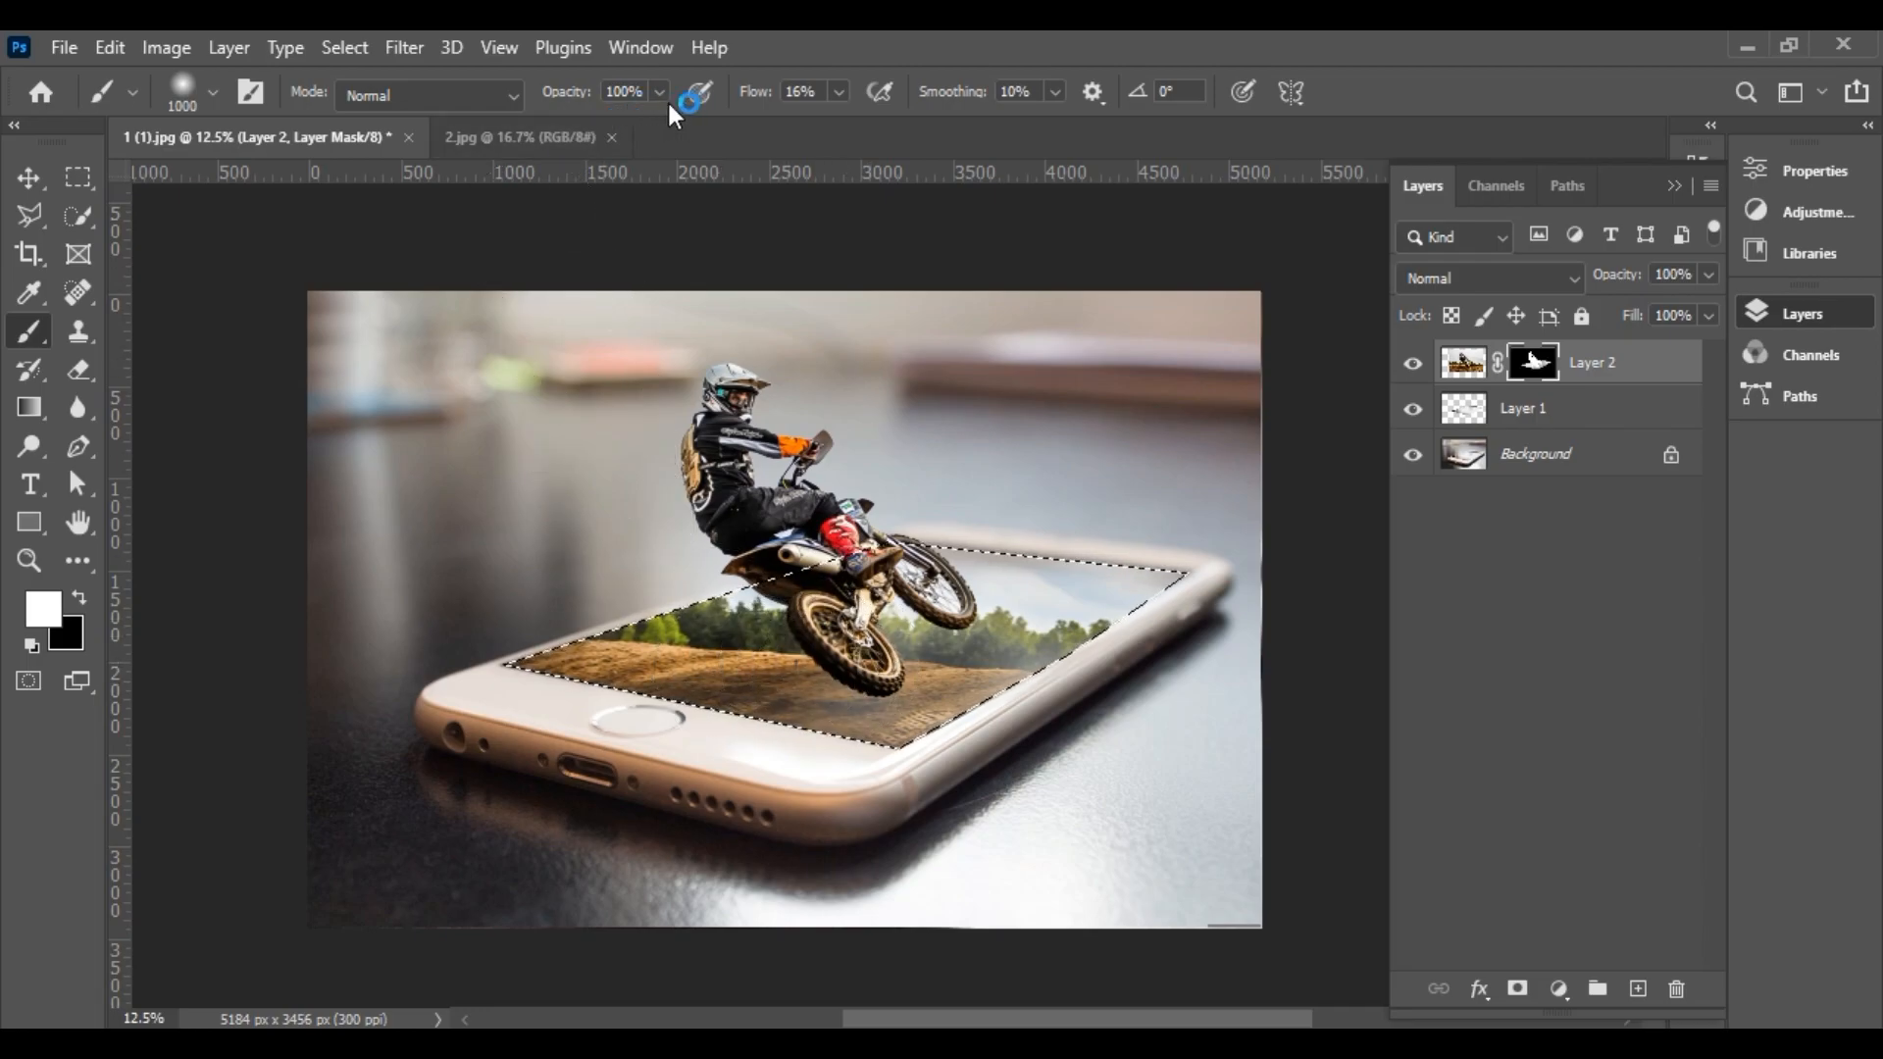
{"action": "mouse_move", "coordinate": [820, 636]}
{"action": "left_mouse_down"}
{"action": "mouse_move", "coordinate": [1105, 592]}
{"action": "mouse_move", "coordinate": [1050, 590]}
{"action": "mouse_move", "coordinate": [997, 550]}
{"action": "mouse_move", "coordinate": [930, 553]}
{"action": "mouse_move", "coordinate": [855, 706]}
{"action": "mouse_move", "coordinate": [547, 653]}
{"action": "mouse_move", "coordinate": [716, 736]}
{"action": "mouse_move", "coordinate": [891, 747]}
{"action": "mouse_move", "coordinate": [1101, 673]}
{"action": "mouse_move", "coordinate": [1078, 625]}
{"action": "mouse_move", "coordinate": [1139, 557]}
{"action": "mouse_move", "coordinate": [988, 564]}
{"action": "mouse_move", "coordinate": [751, 531]}
{"action": "mouse_move", "coordinate": [772, 594]}
{"action": "mouse_move", "coordinate": [860, 648]}
{"action": "mouse_move", "coordinate": [552, 655]}
{"action": "mouse_move", "coordinate": [606, 684]}
{"action": "mouse_move", "coordinate": [736, 689]}
{"action": "left_mouse_up"}
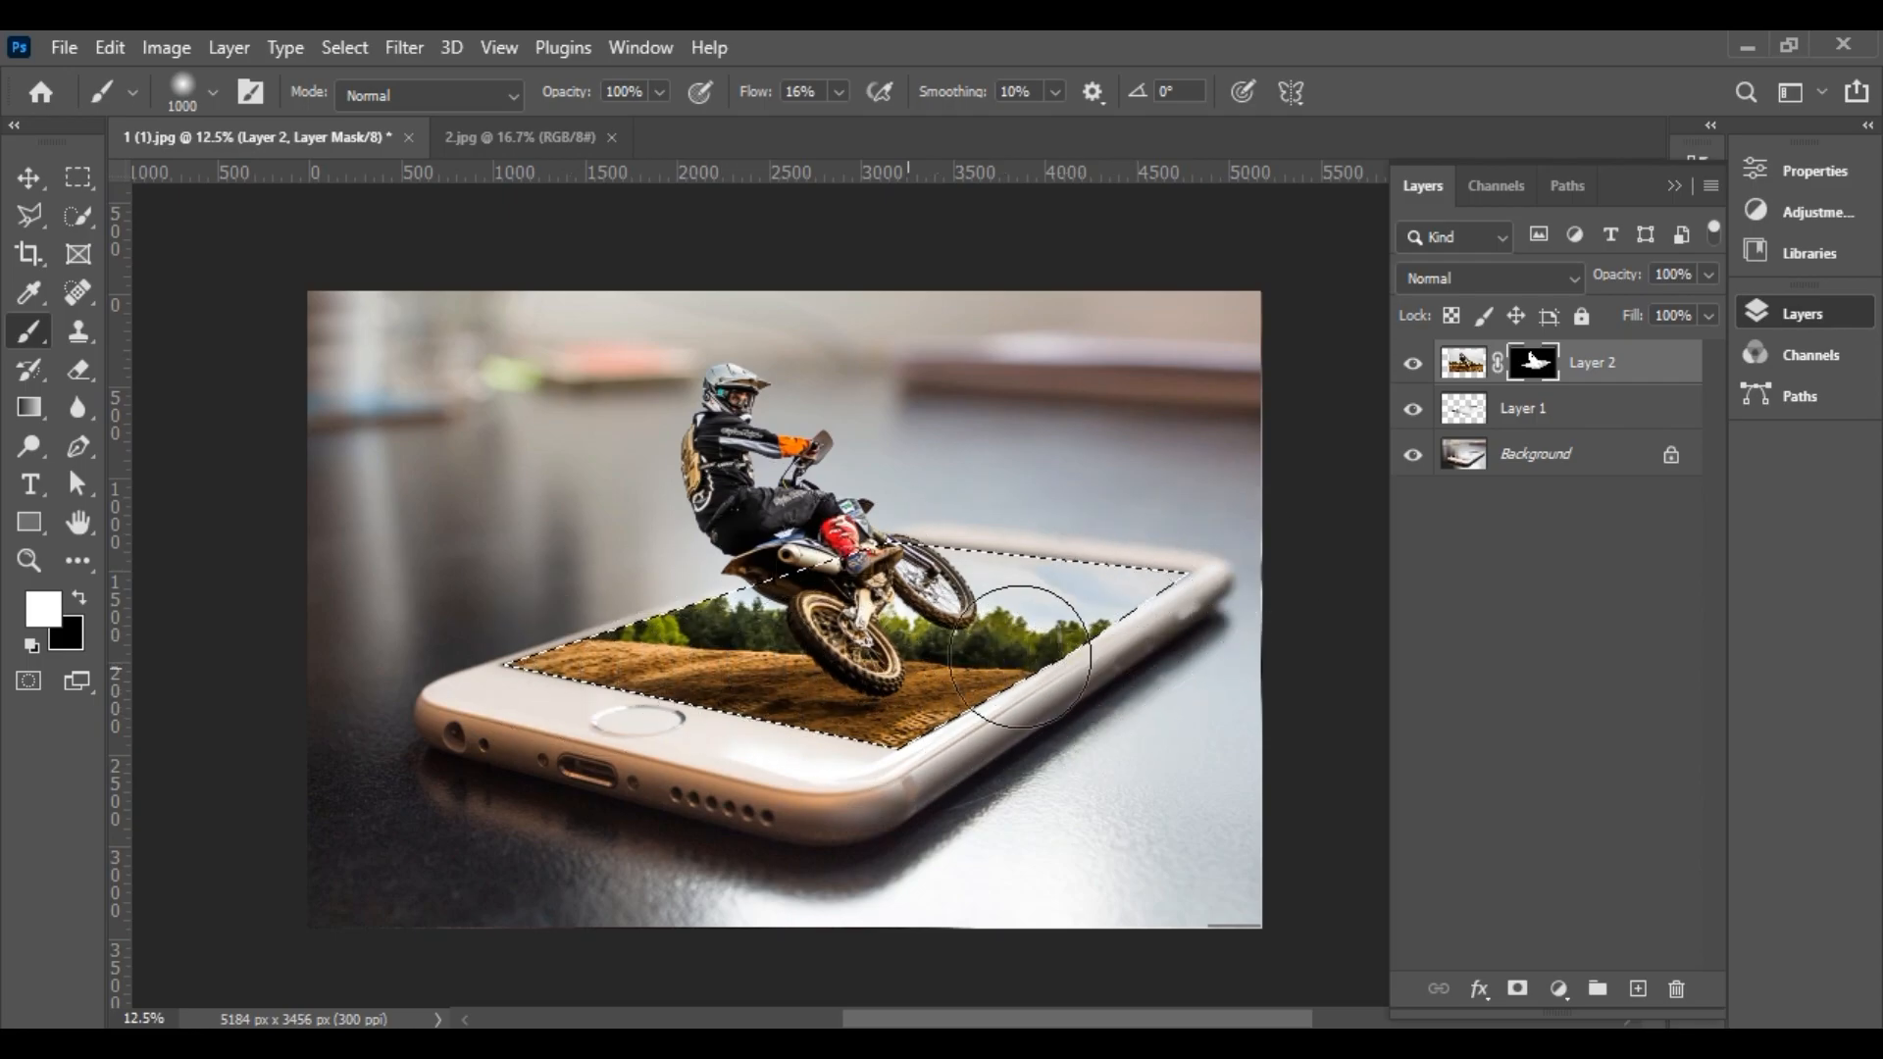
{"action": "key", "text": "ctrl+d"}
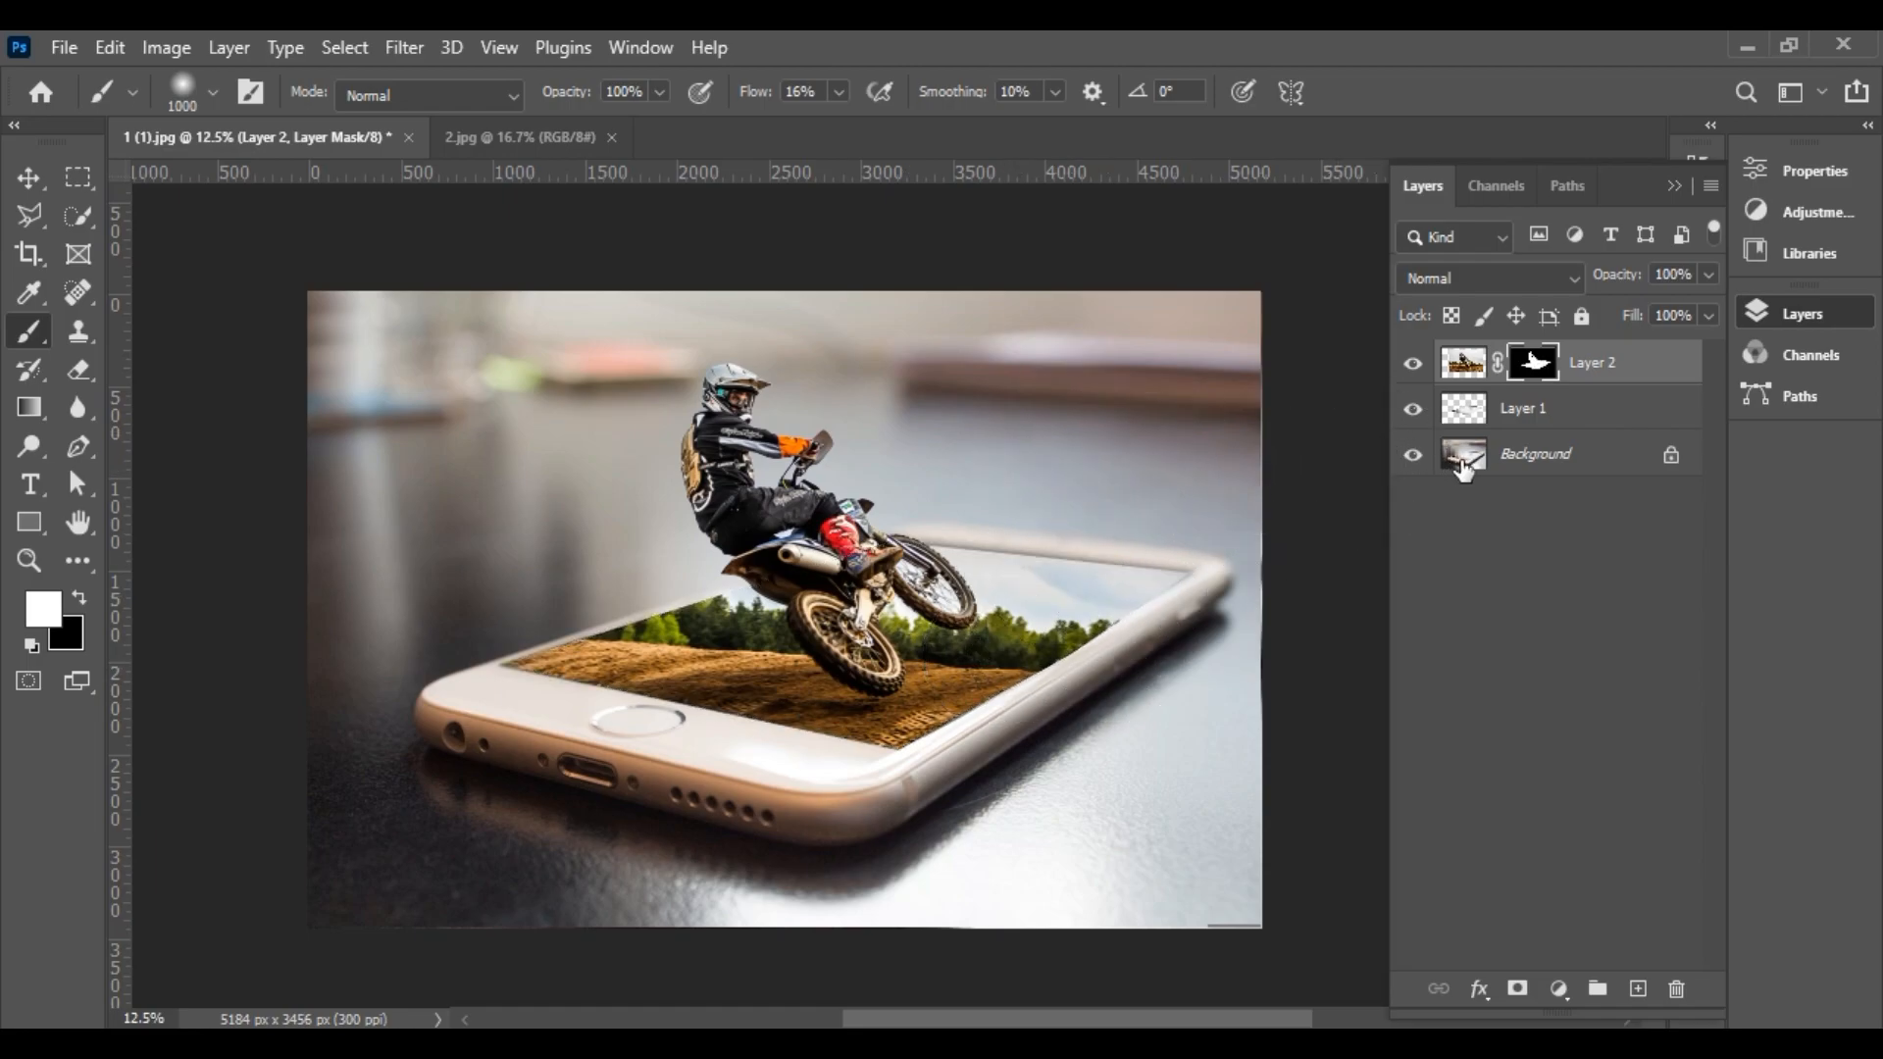
- Add a Curves adjustment above the Background, lowering the white output to 229 and placing points at input 50, output 28 and input 139, output 116
{"action": "left_click", "coordinate": [1565, 454]}
{"action": "left_click", "coordinate": [1561, 996]}
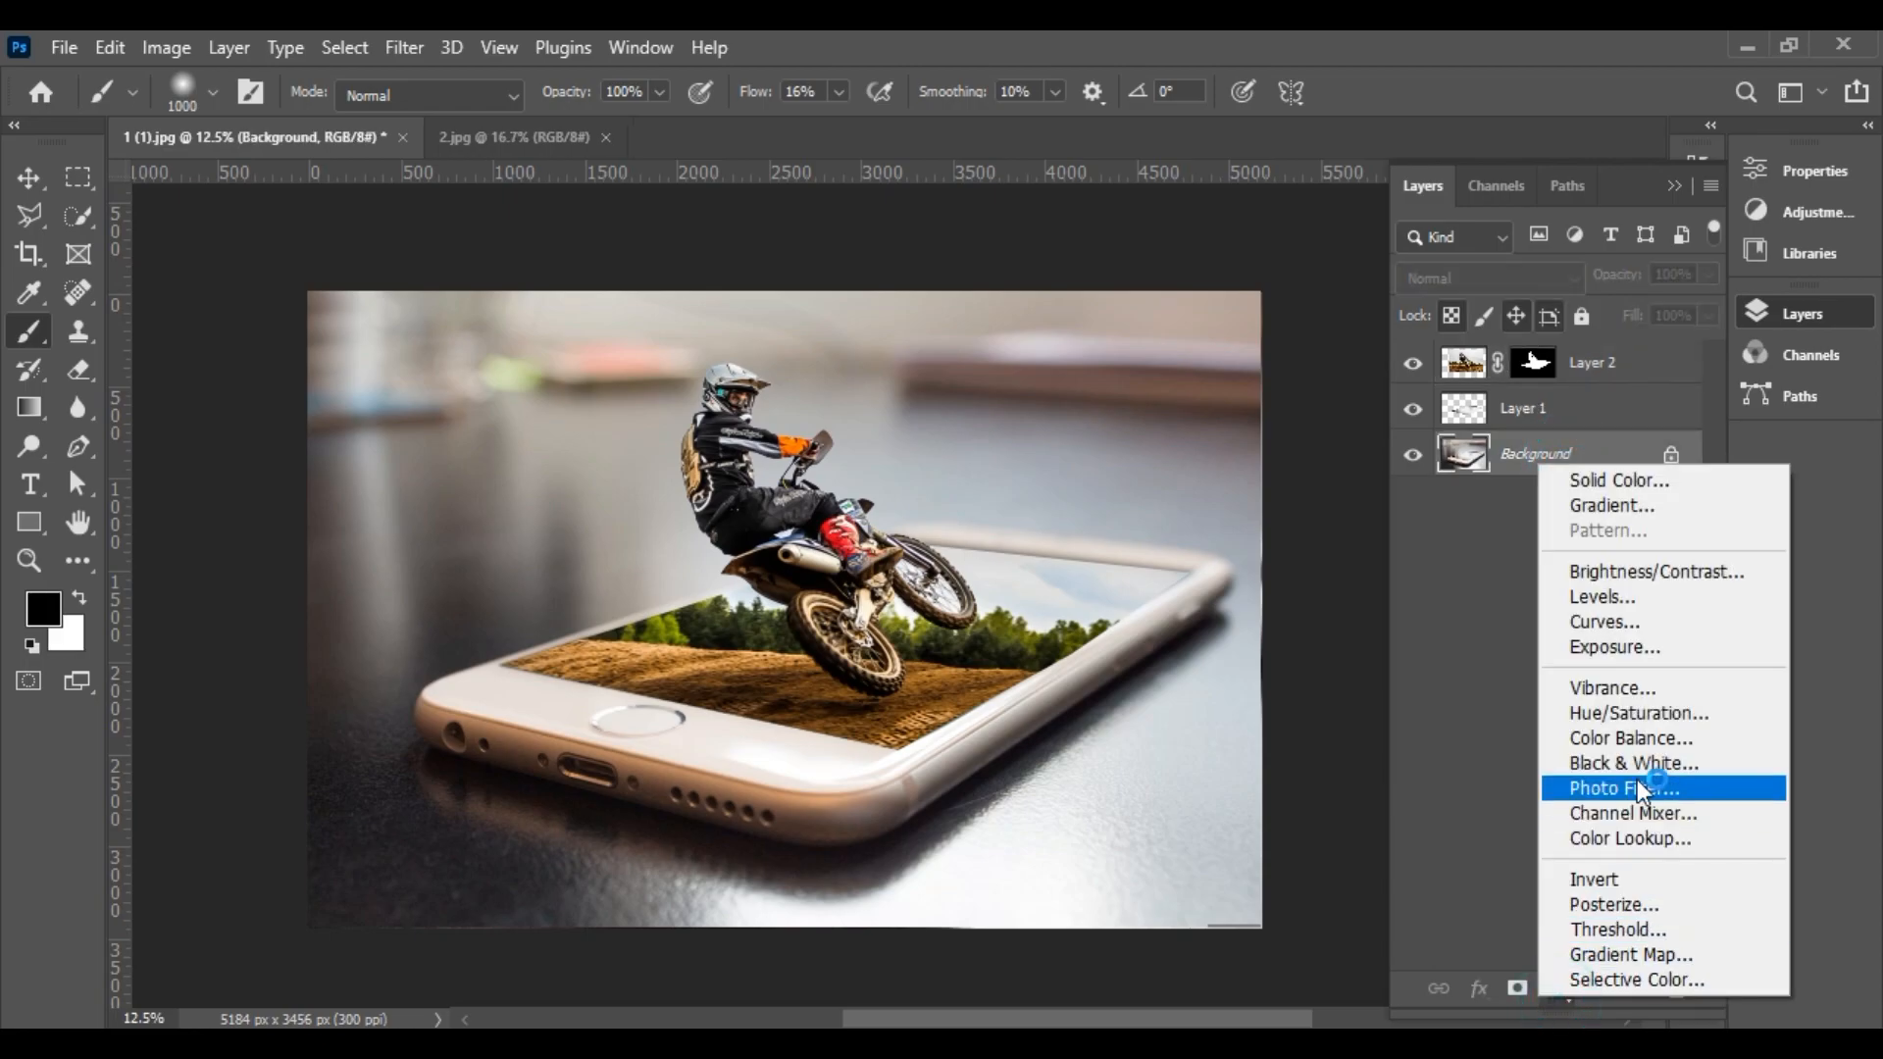
{"action": "left_click", "coordinate": [1633, 631]}
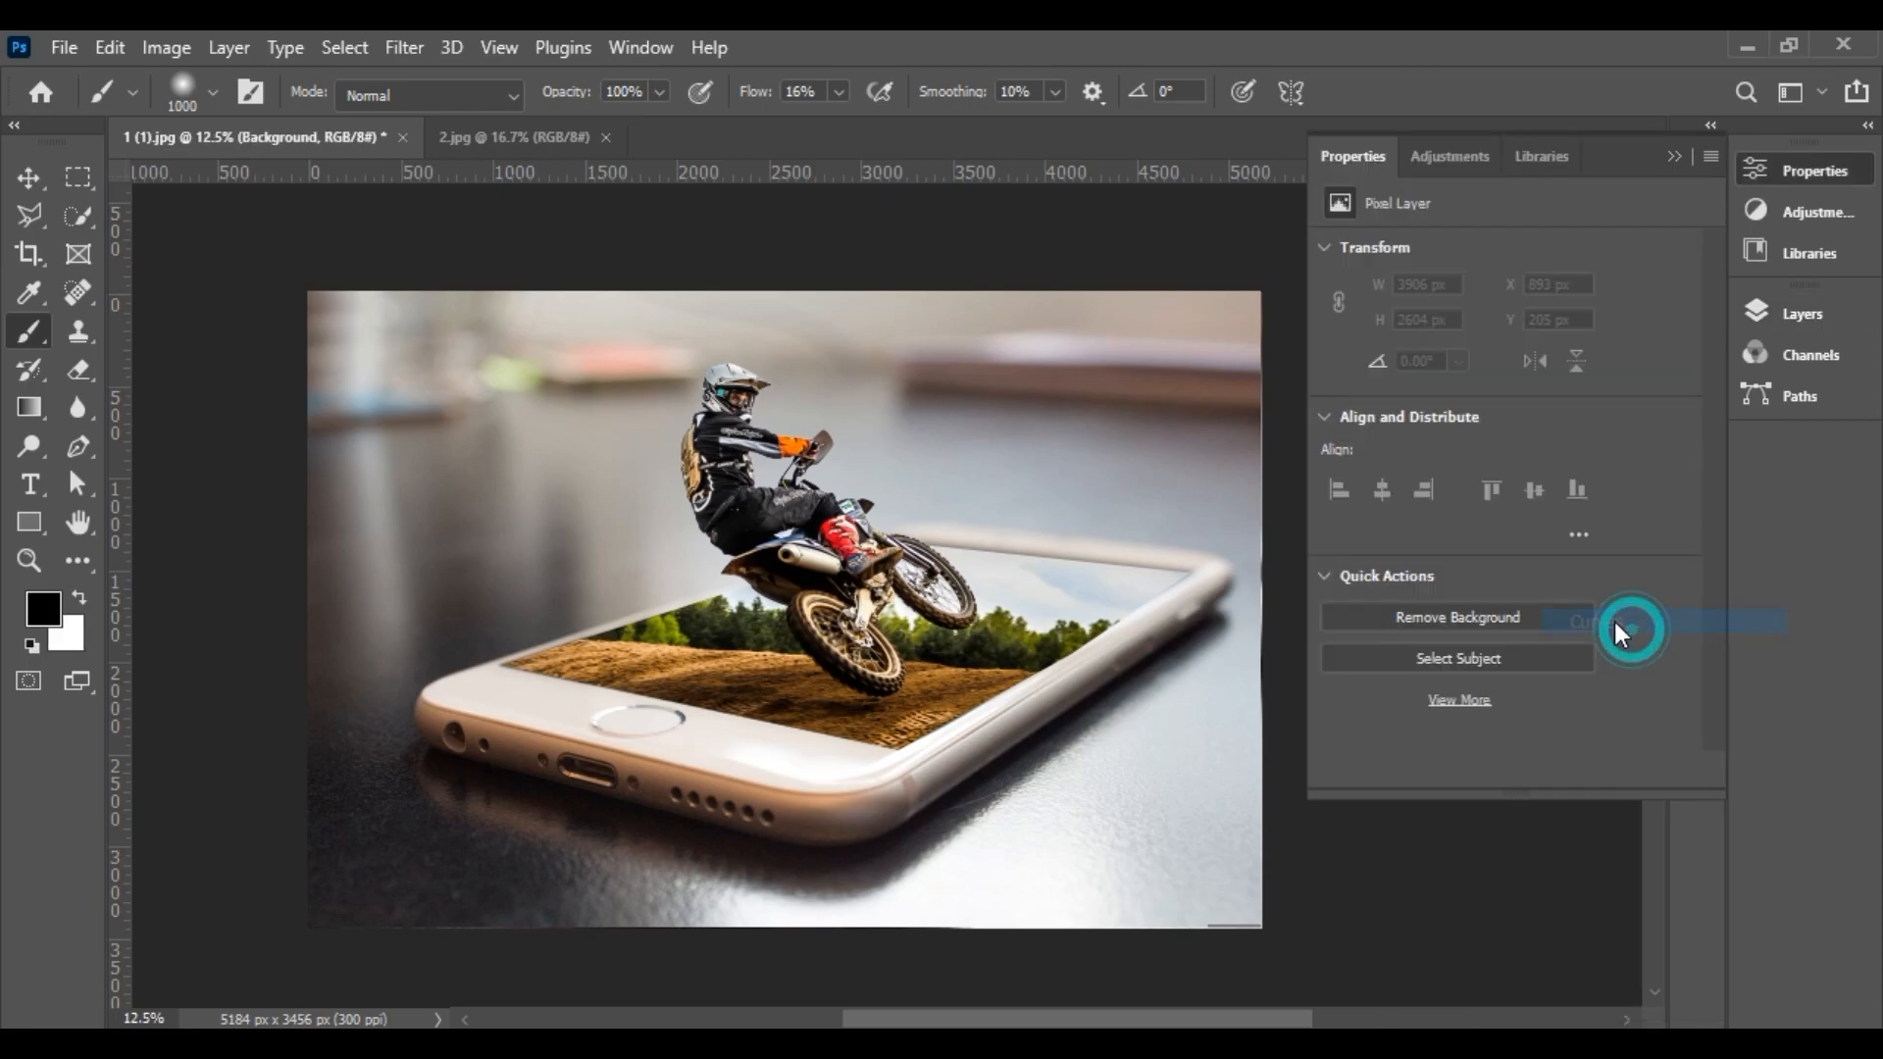
{"action": "left_click_drag", "start_coordinate": [1680, 321], "coordinate": [1680, 354]}
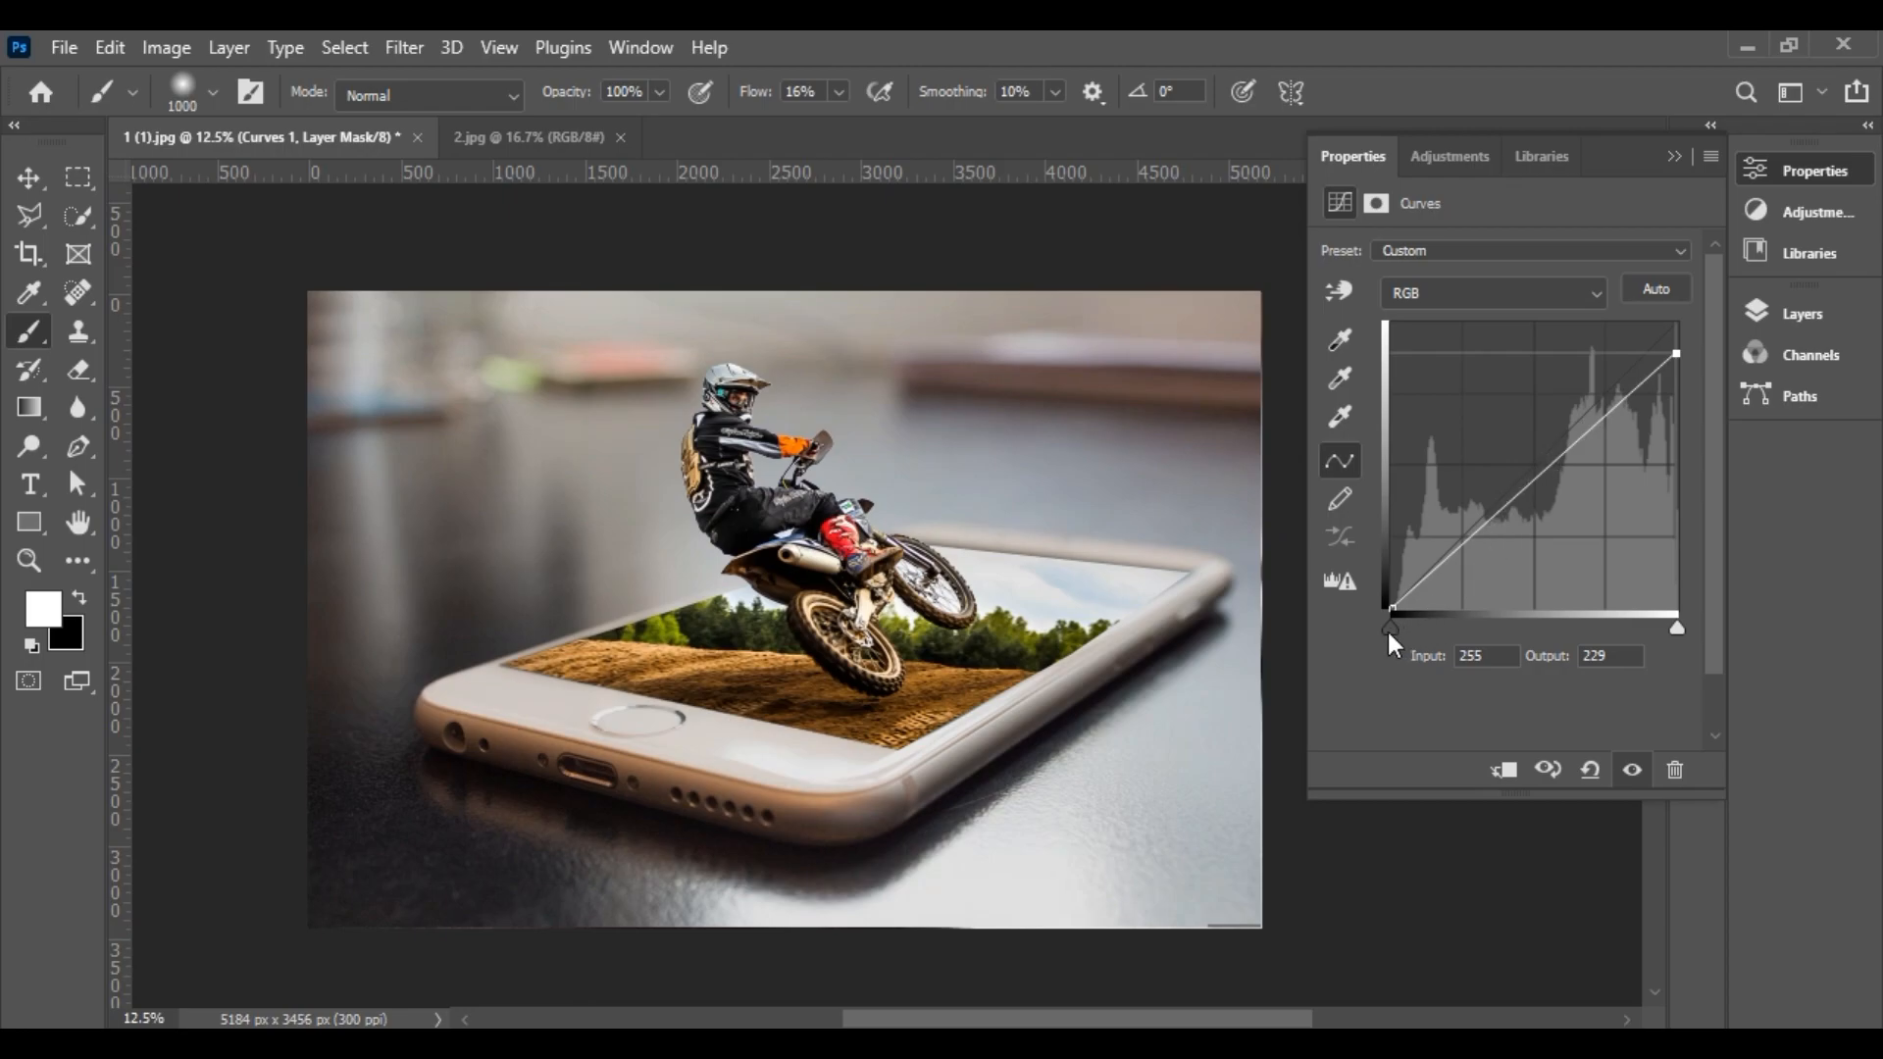
{"action": "left_click", "coordinate": [1386, 609]}
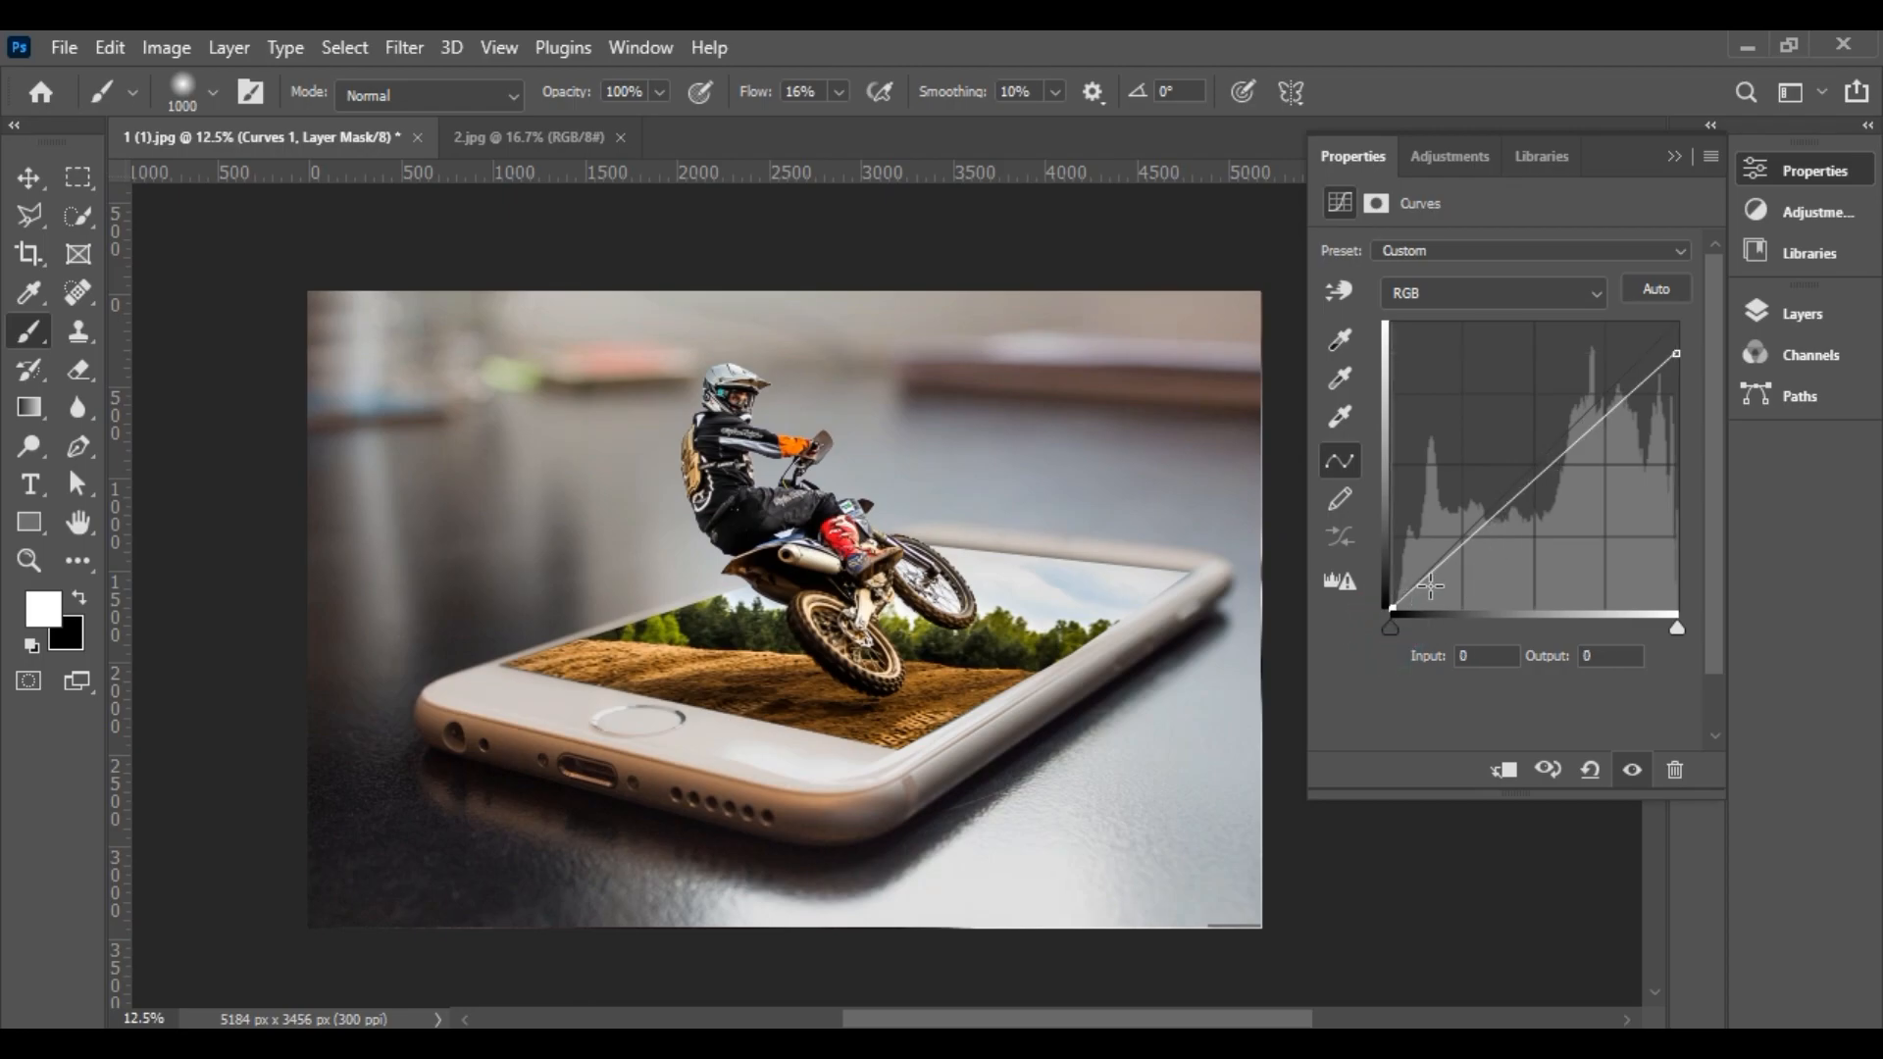
{"action": "left_click_drag", "start_coordinate": [1447, 561], "coordinate": [1448, 576]}
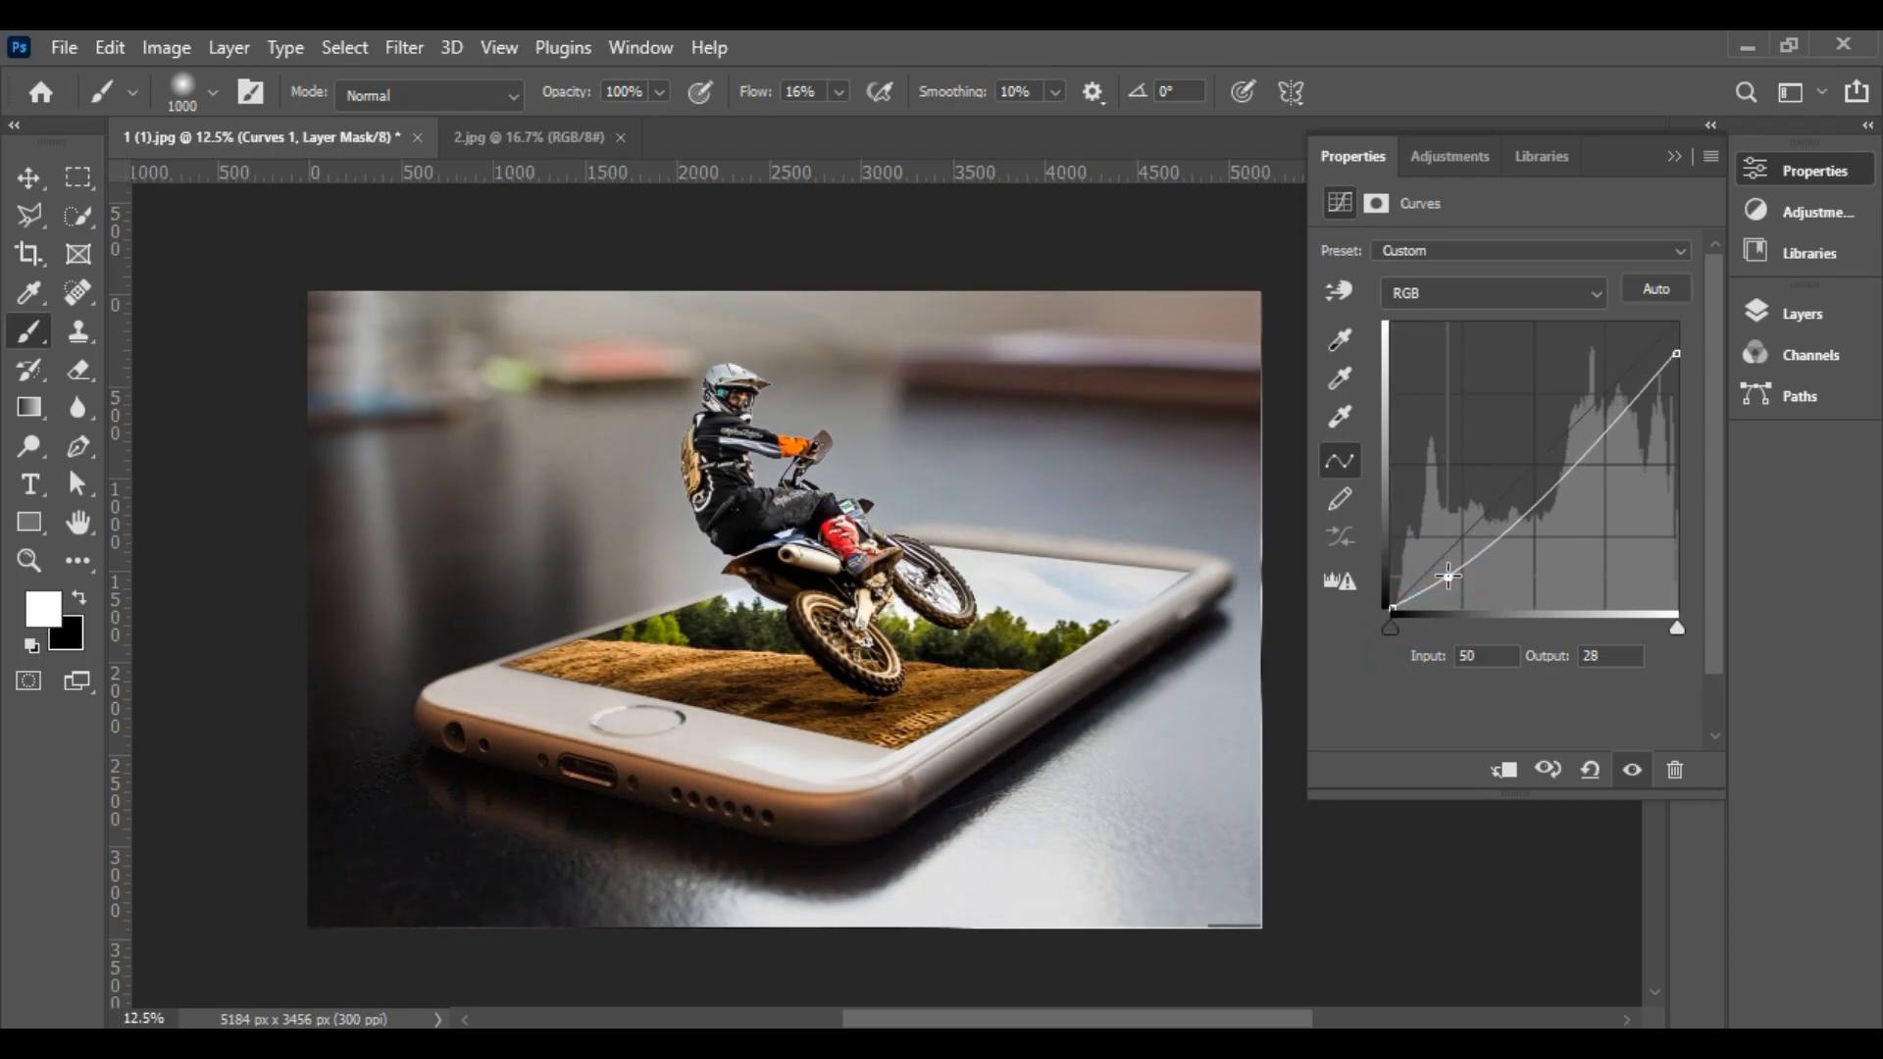
{"action": "left_click_drag", "start_coordinate": [1562, 482], "coordinate": [1547, 479]}
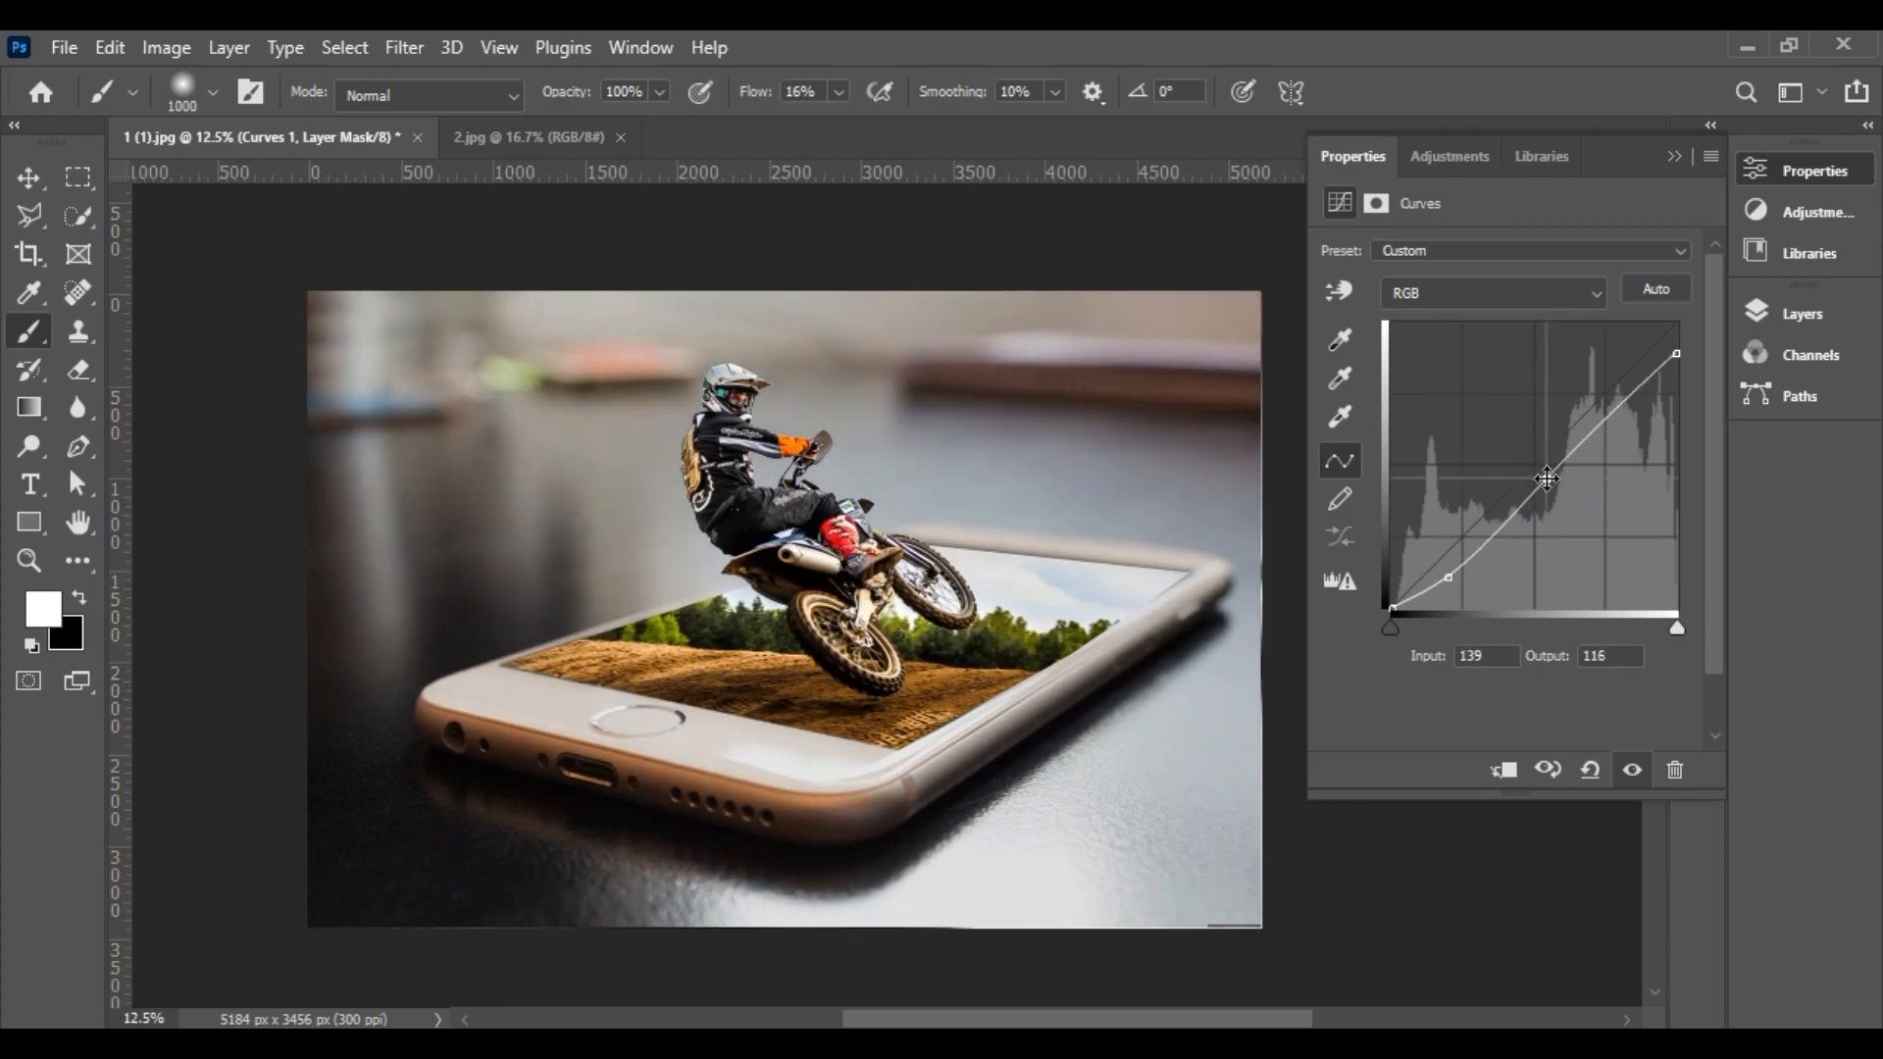
- Apply Hue/Saturation to Layer 2's image with Hue -11 and Saturation +8, and collapse the layer list
{"action": "left_click", "coordinate": [1803, 314]}
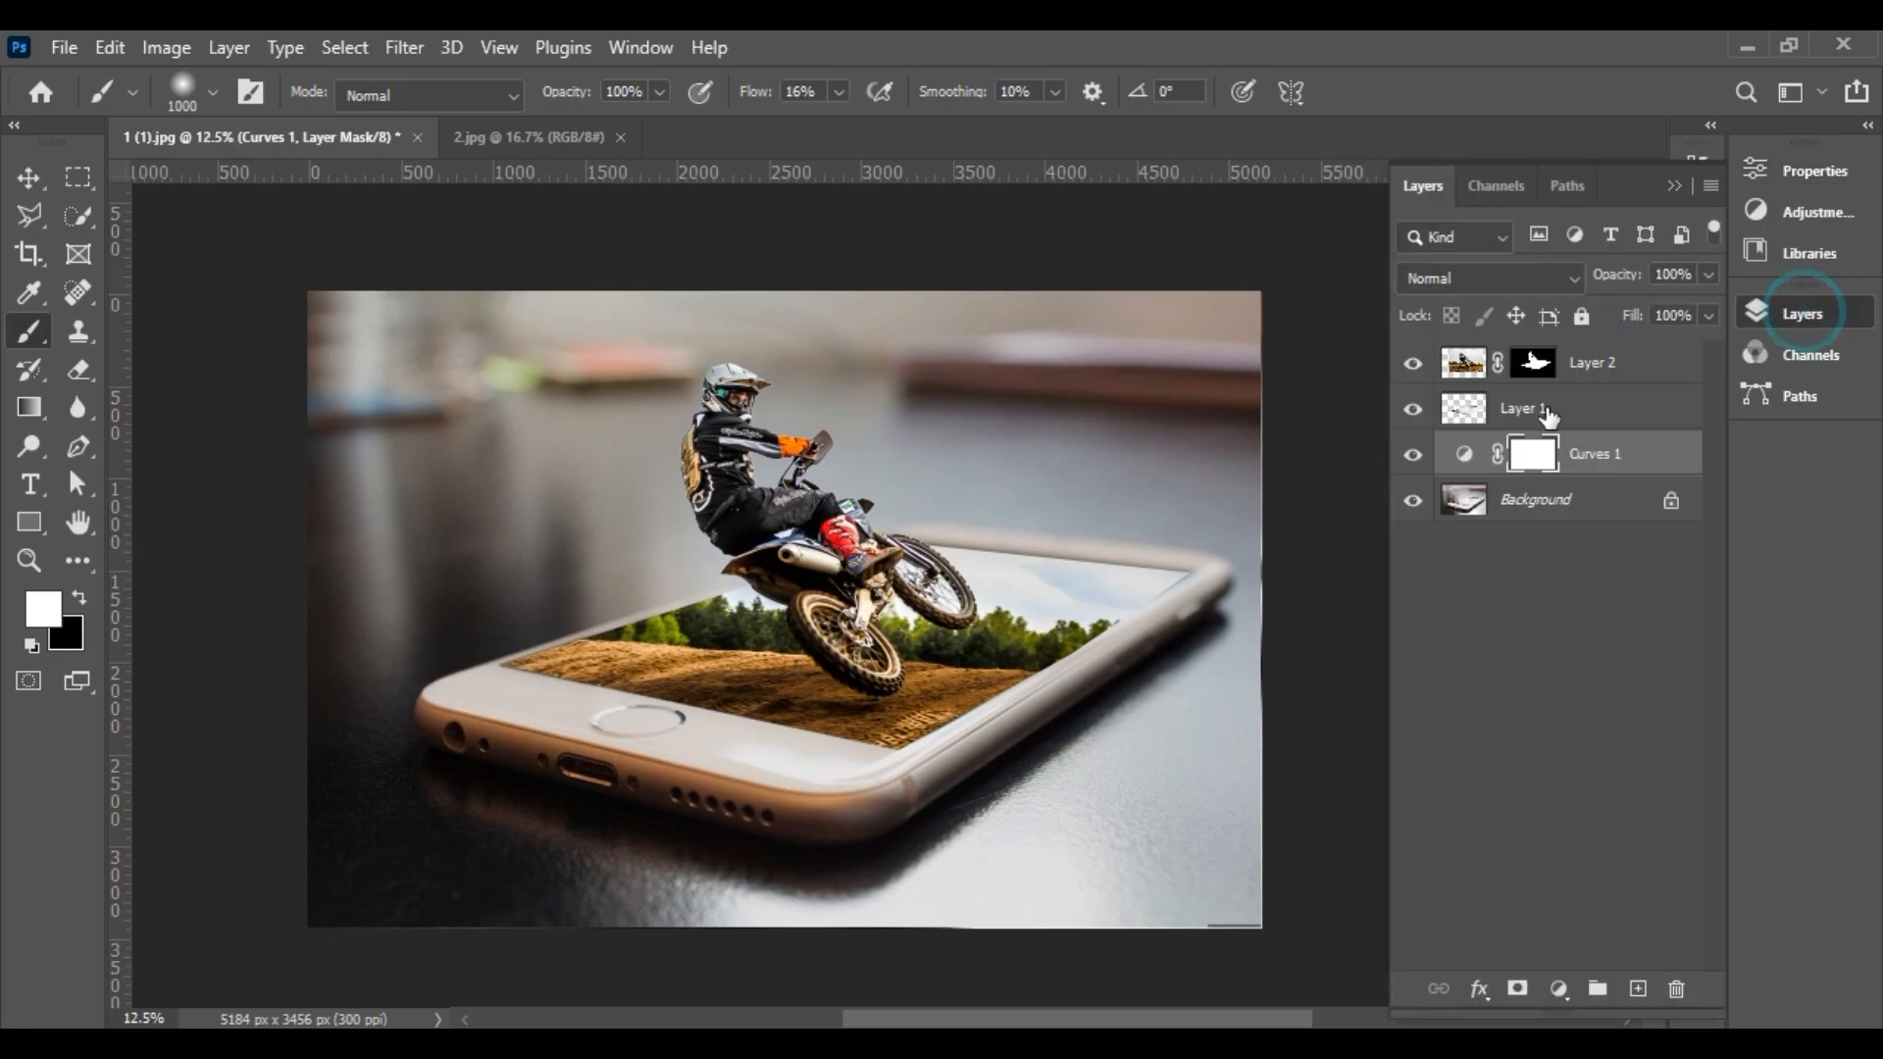
{"action": "left_click", "coordinate": [1615, 378]}
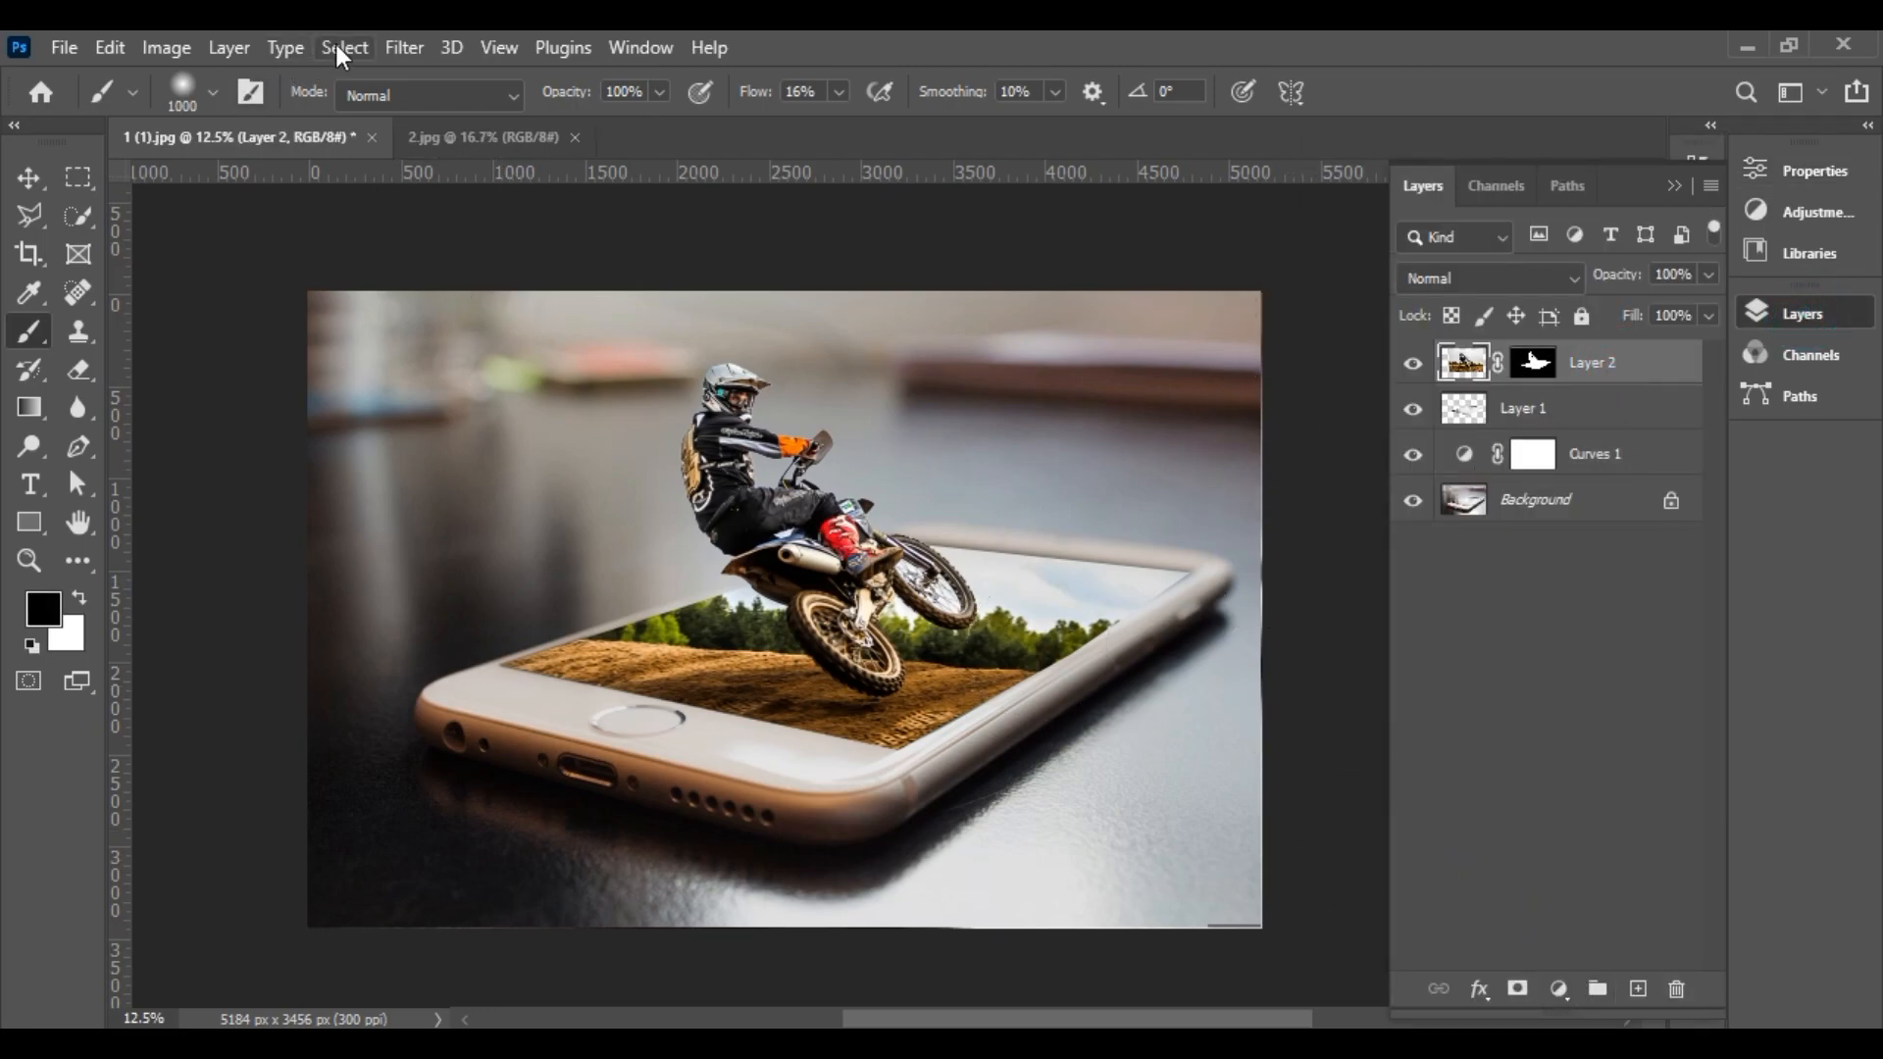
{"action": "left_click", "coordinate": [169, 49]}
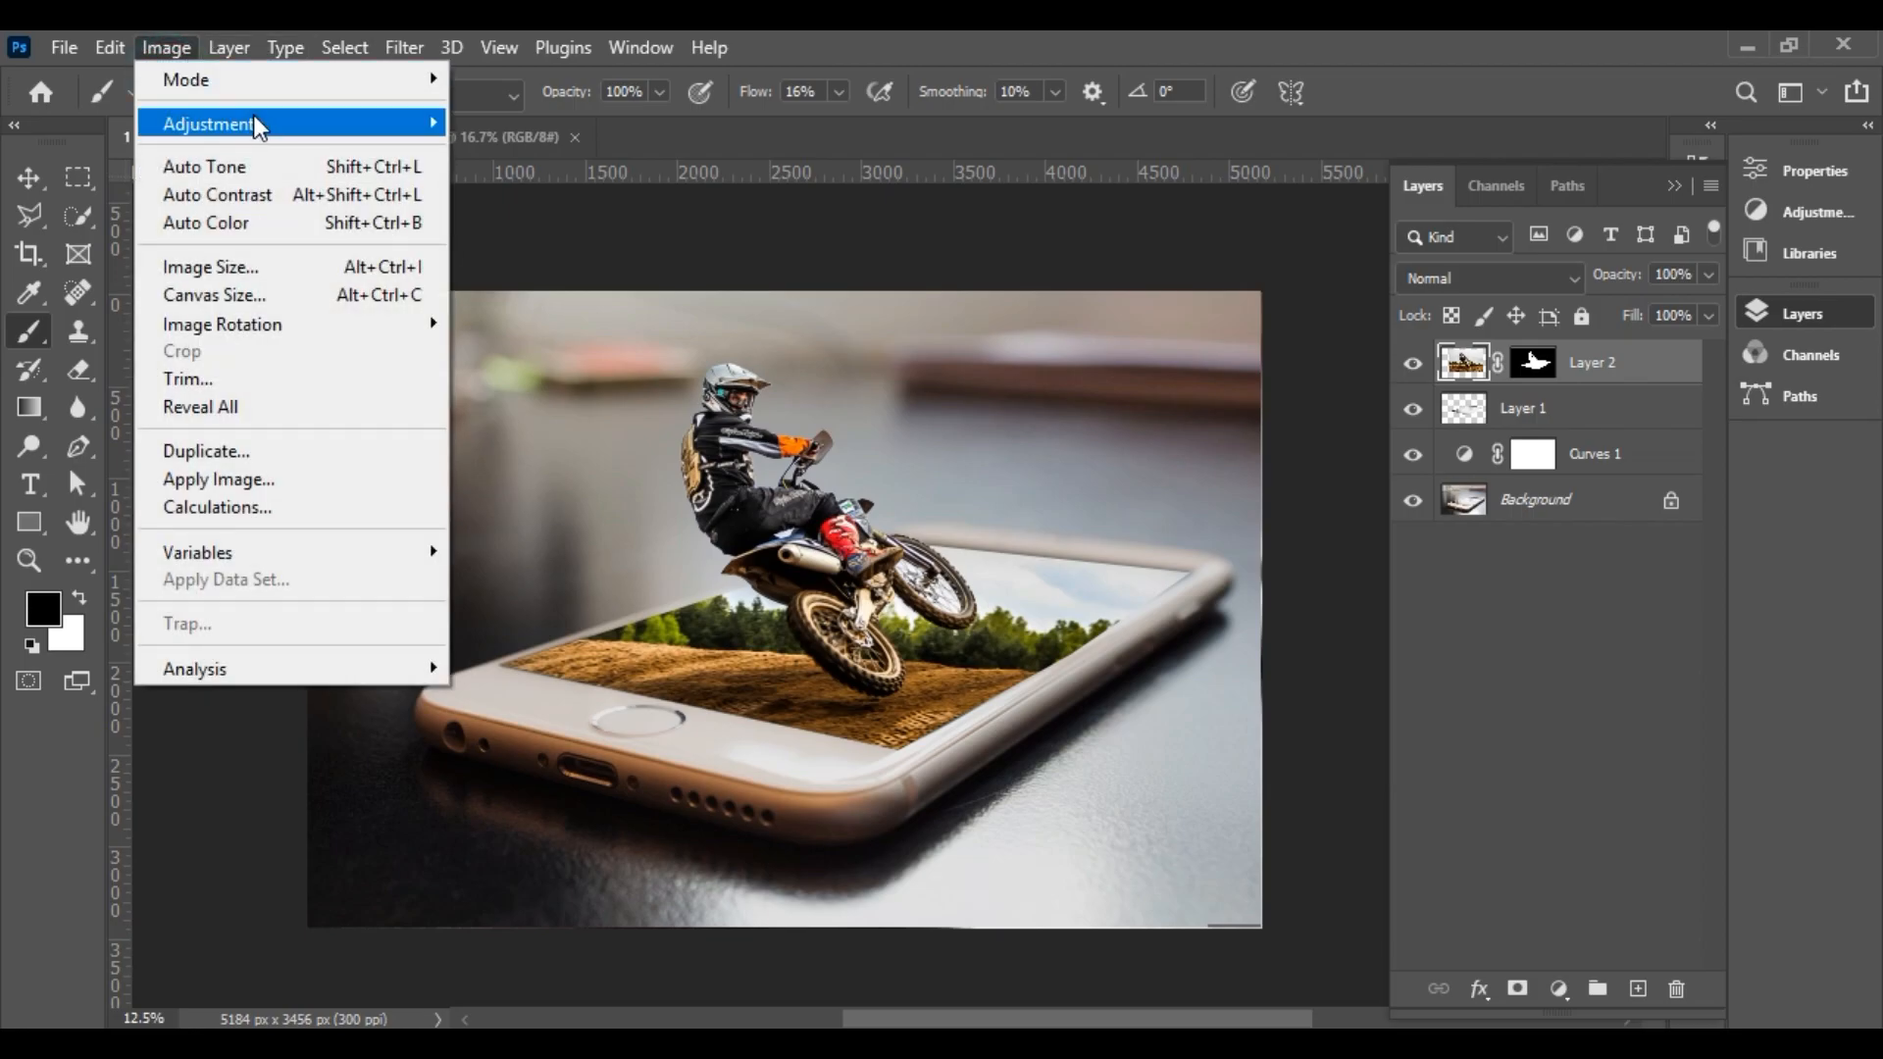
{"action": "mouse_move", "coordinate": [270, 123]}
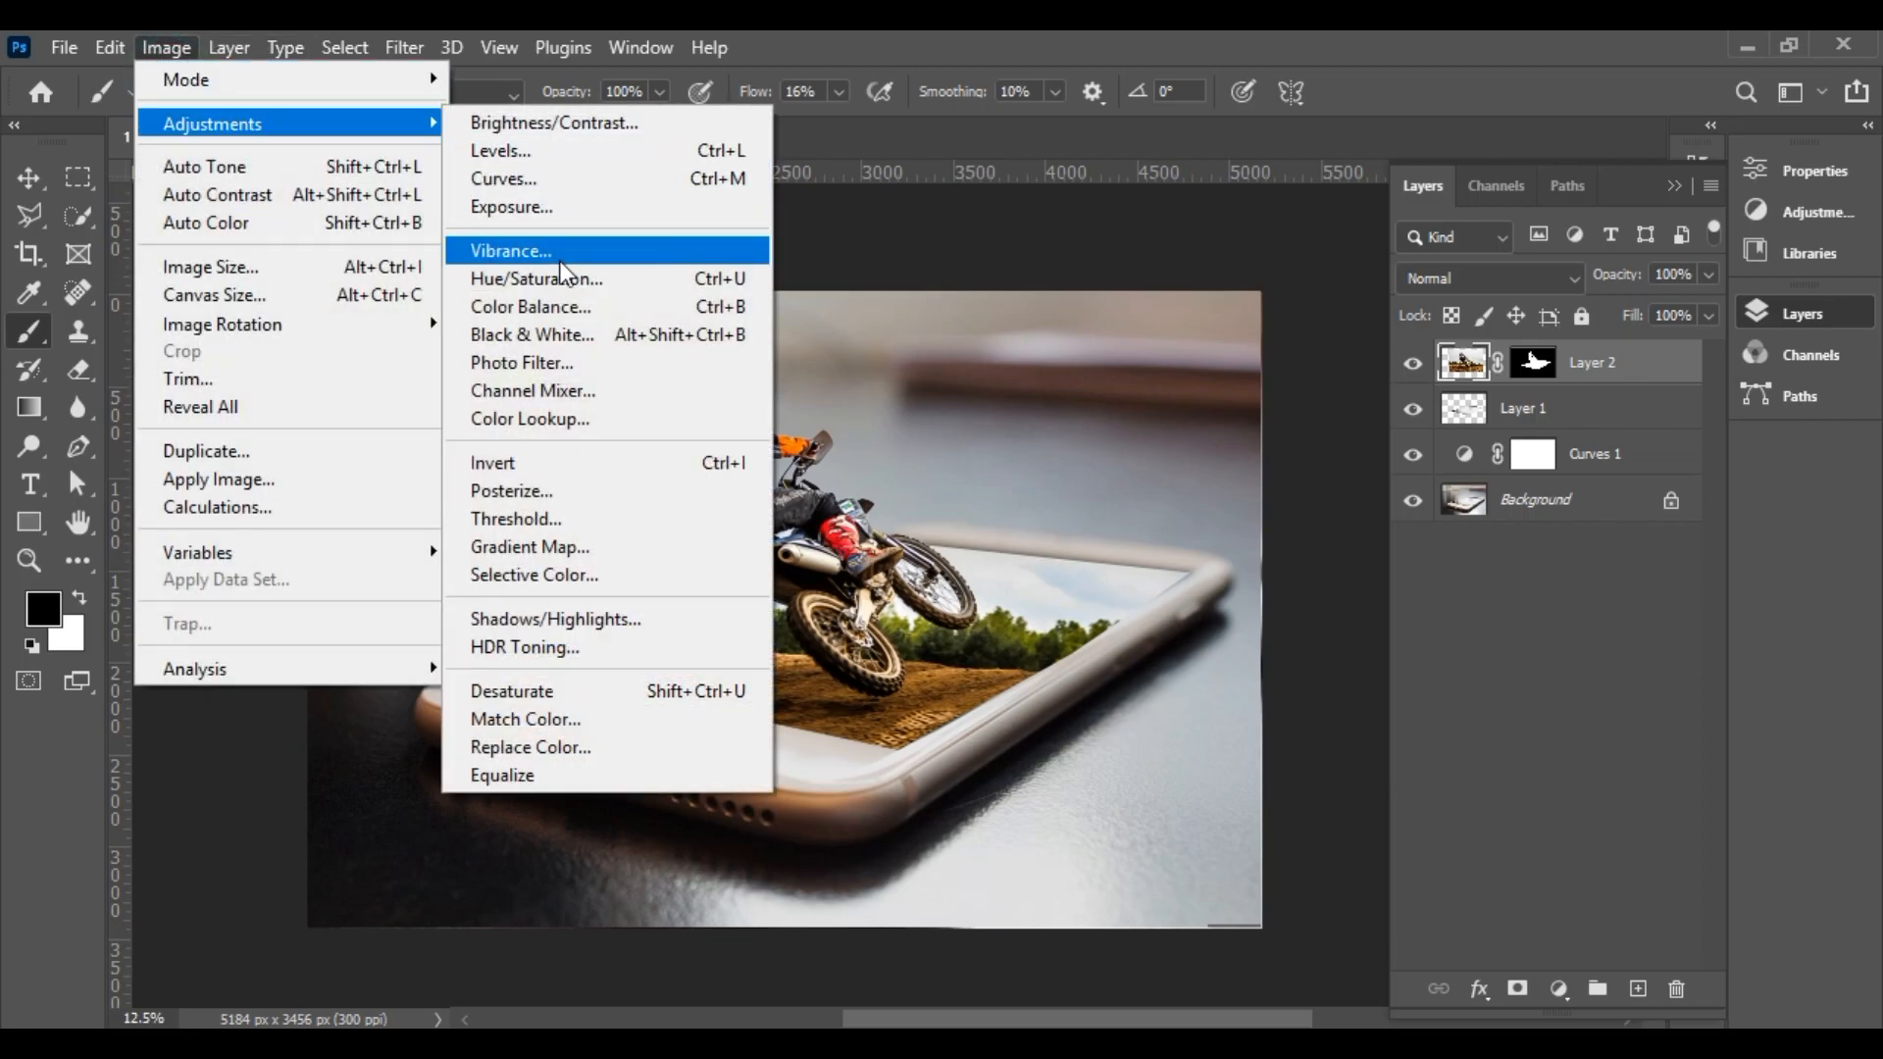
{"action": "left_click", "coordinate": [574, 283]}
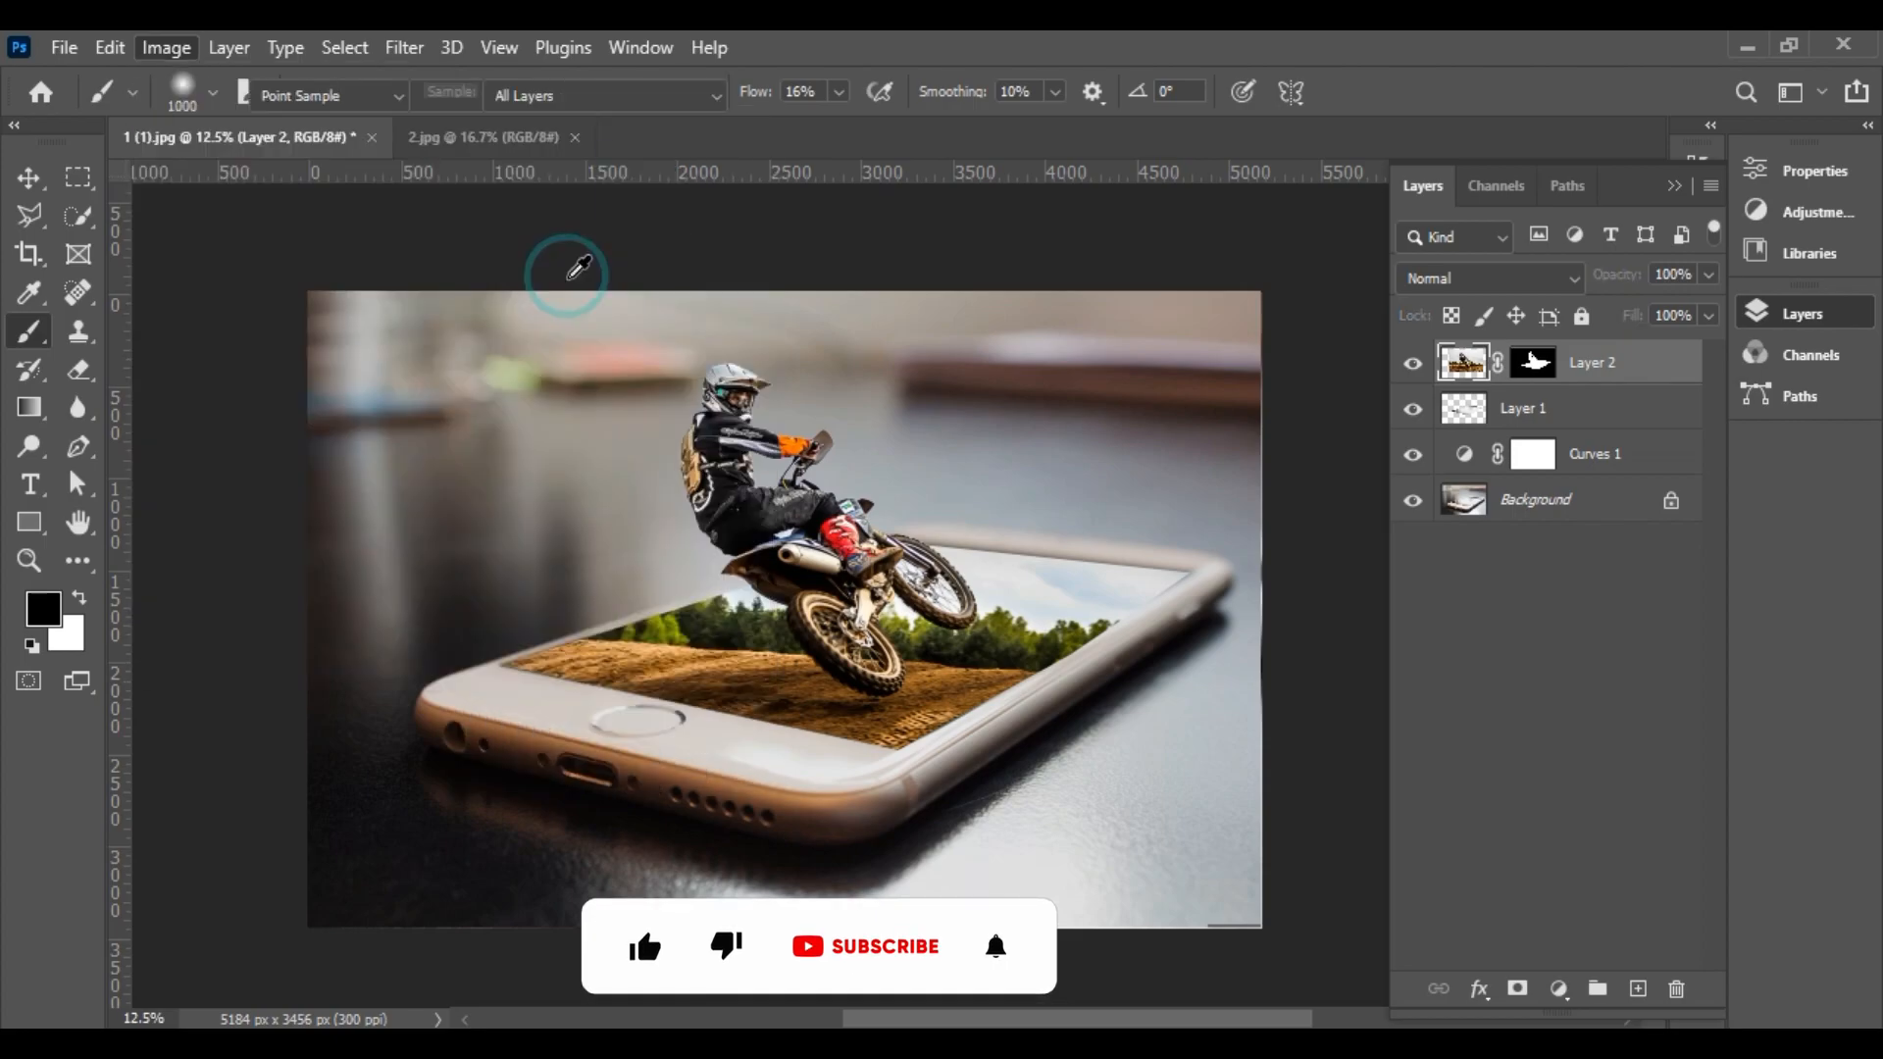
{"action": "left_click_drag", "start_coordinate": [1088, 160], "coordinate": [1577, 298]}
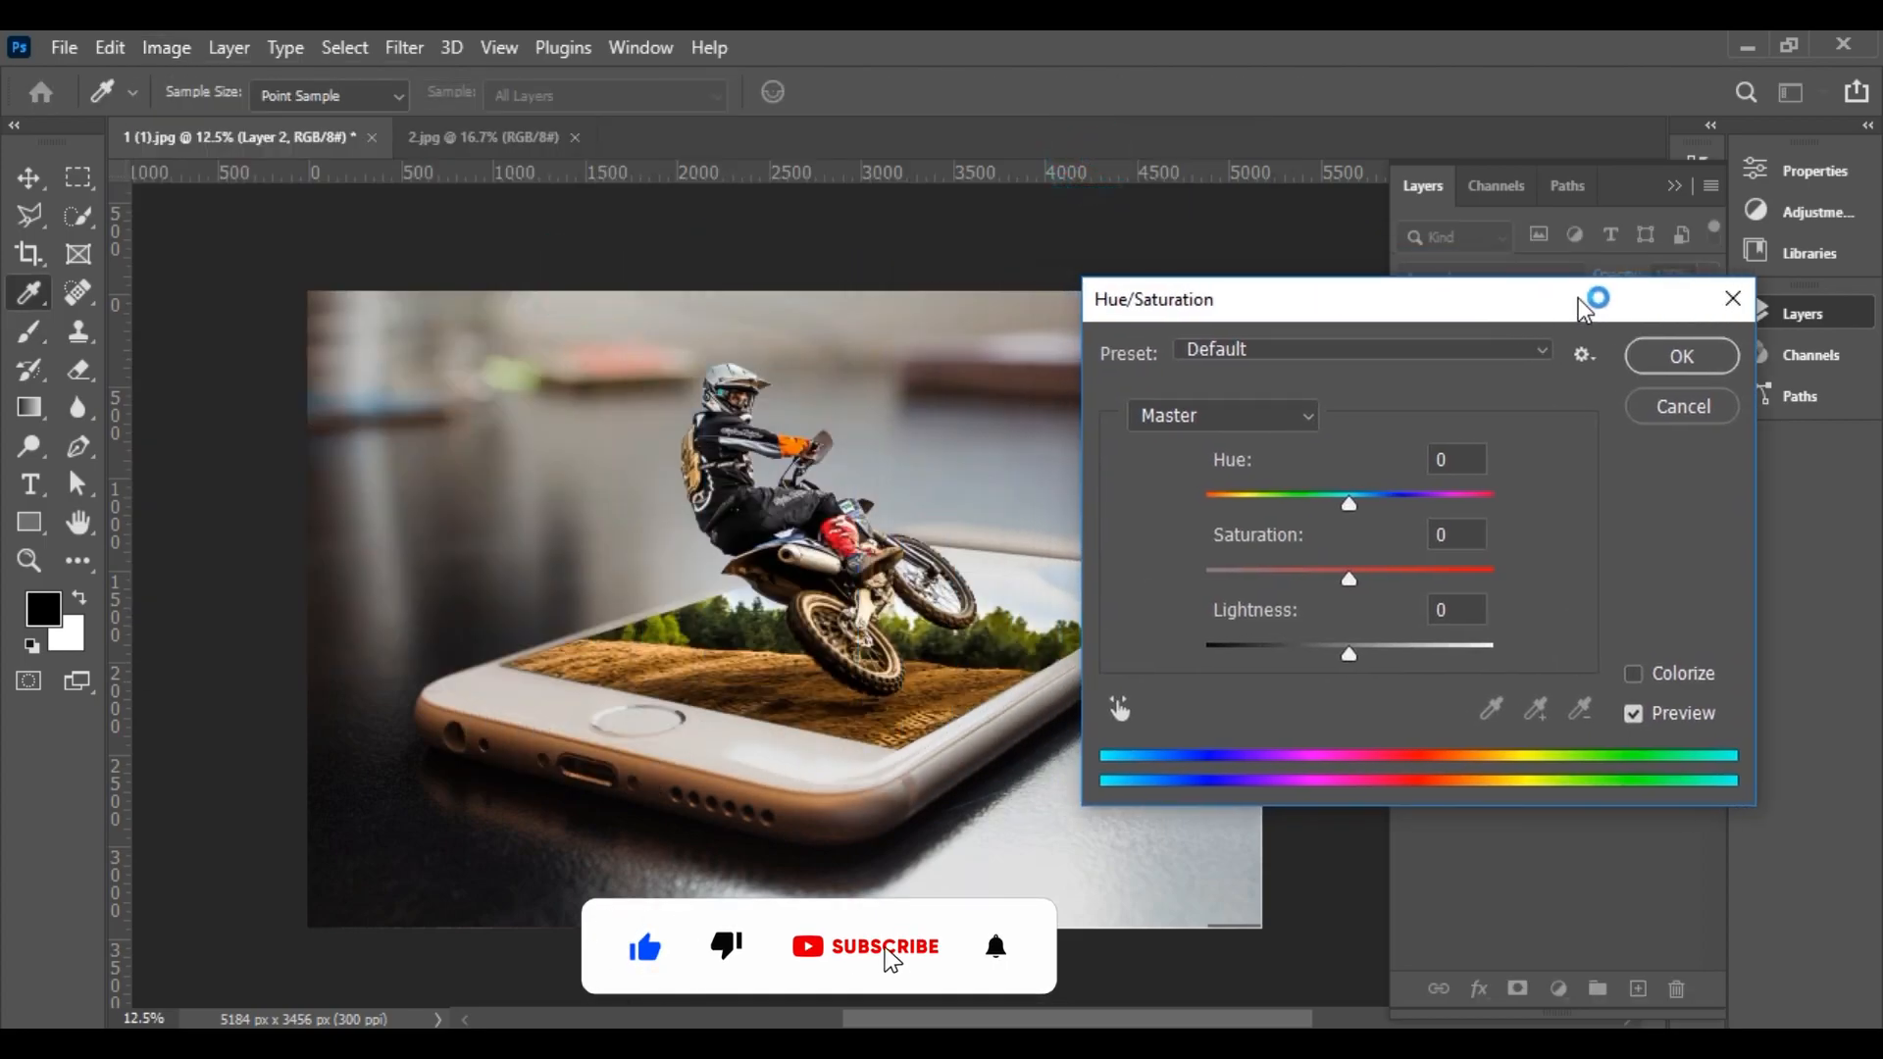
{"action": "mouse_move", "coordinate": [1350, 508]}
{"action": "left_mouse_down"}
{"action": "mouse_move", "coordinate": [1327, 508]}
{"action": "mouse_move", "coordinate": [1342, 514]}
{"action": "left_mouse_up"}
{"action": "left_click_drag", "start_coordinate": [1350, 580], "coordinate": [1376, 580]}
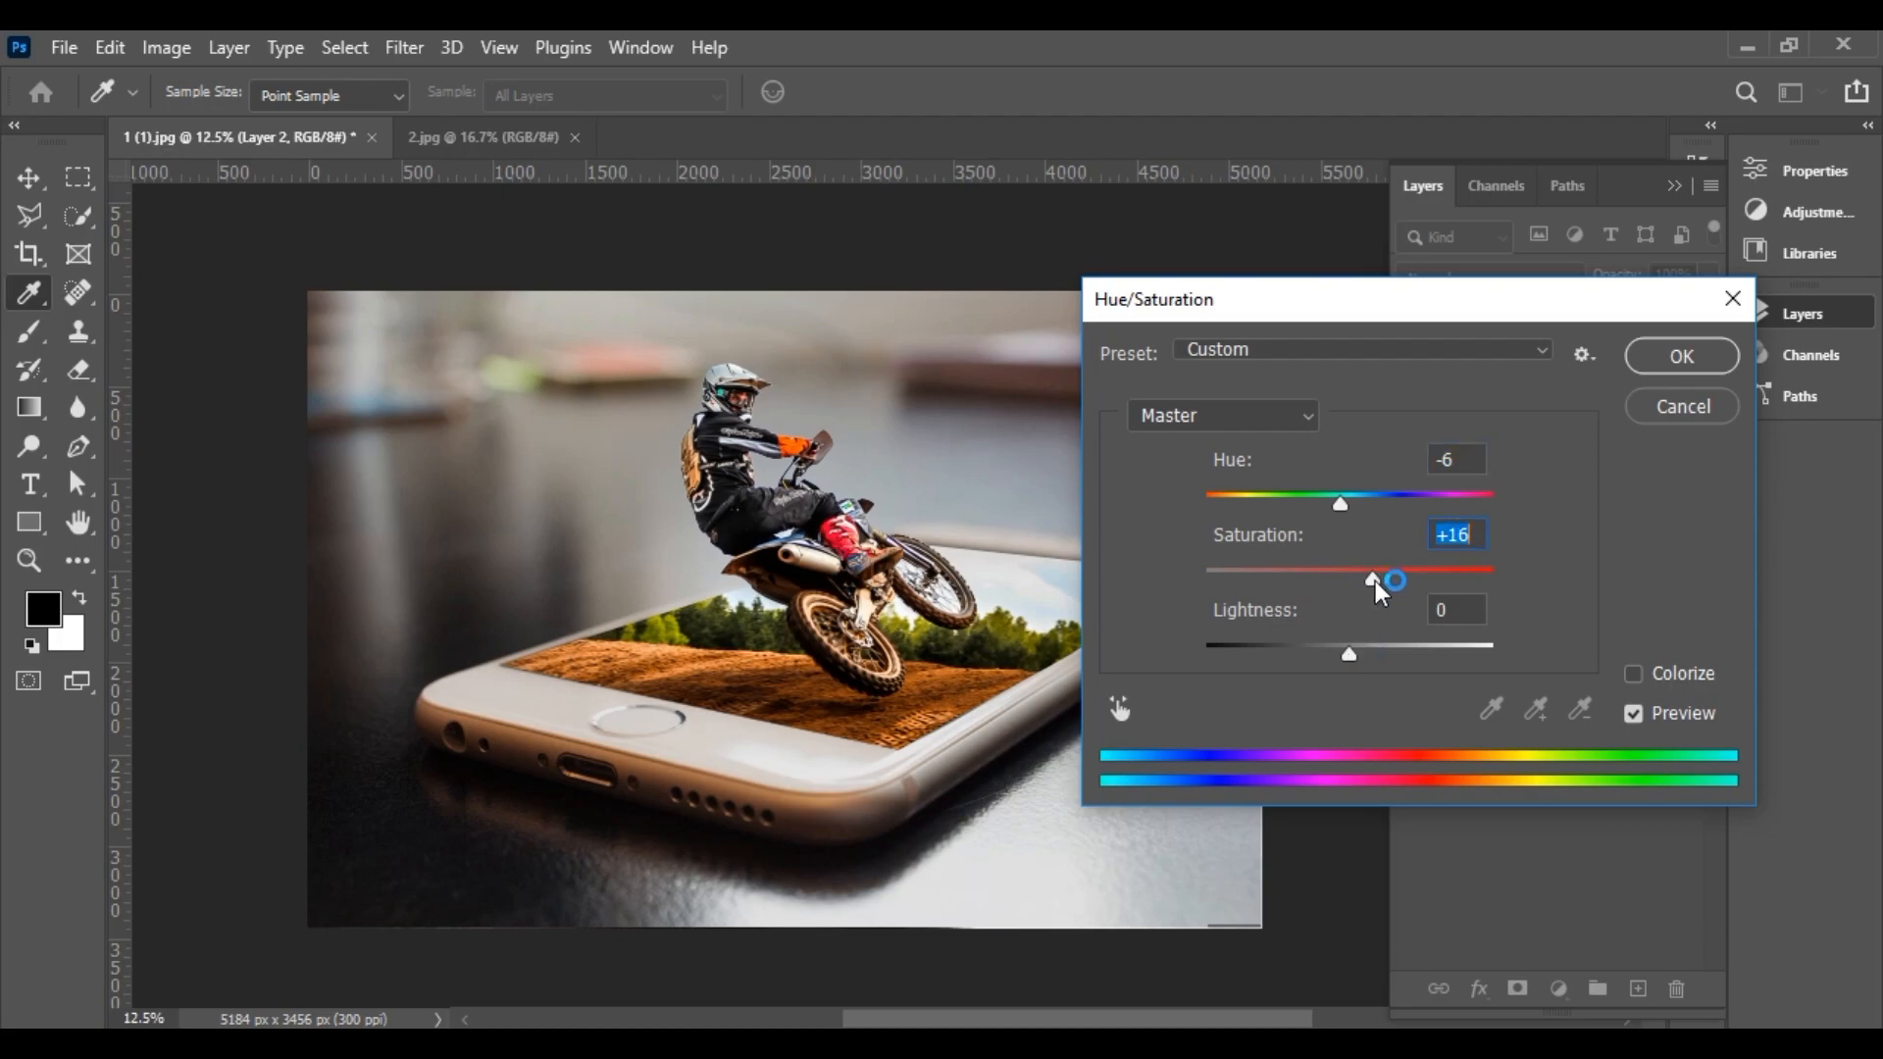
{"action": "left_click_drag", "start_coordinate": [1375, 581], "coordinate": [1364, 580]}
{"action": "mouse_move", "coordinate": [1340, 504]}
{"action": "left_mouse_down"}
{"action": "mouse_move", "coordinate": [1322, 504]}
{"action": "mouse_move", "coordinate": [1379, 508]}
{"action": "mouse_move", "coordinate": [1334, 514]}
{"action": "left_mouse_up"}
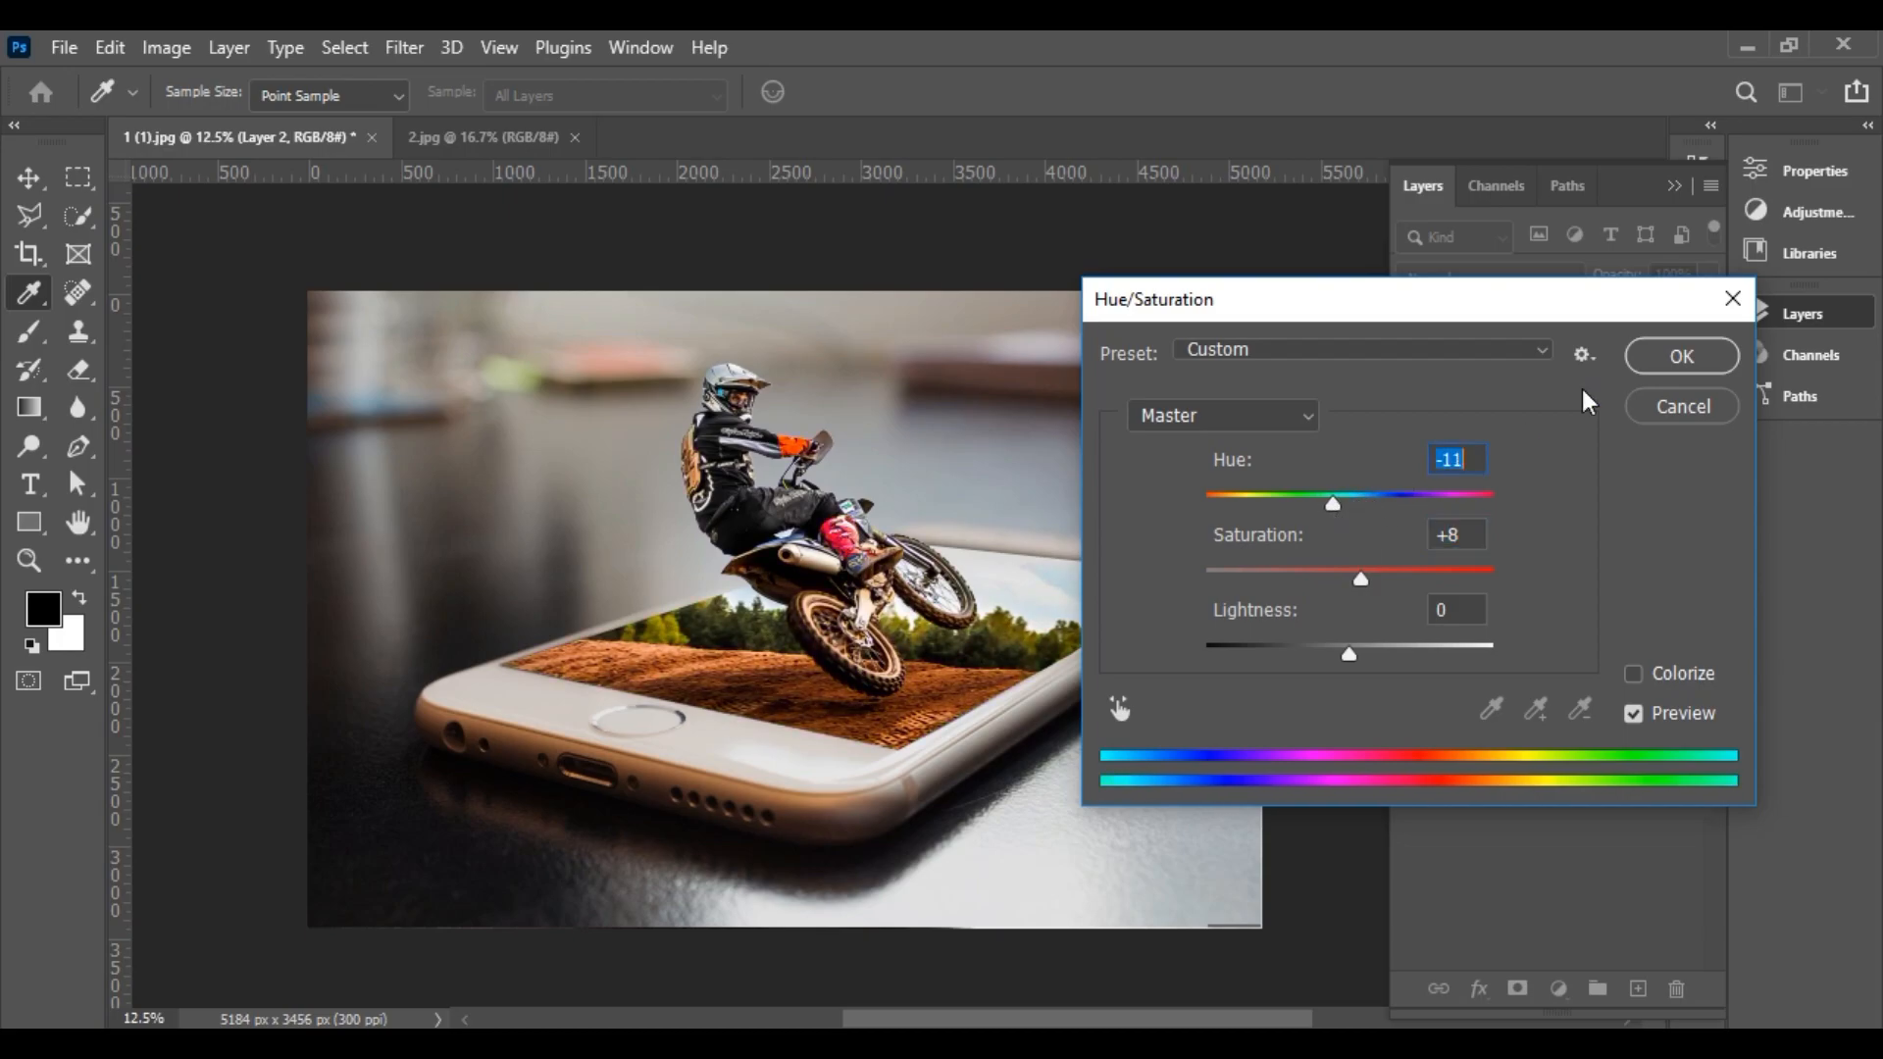
{"action": "left_click", "coordinate": [1679, 358]}
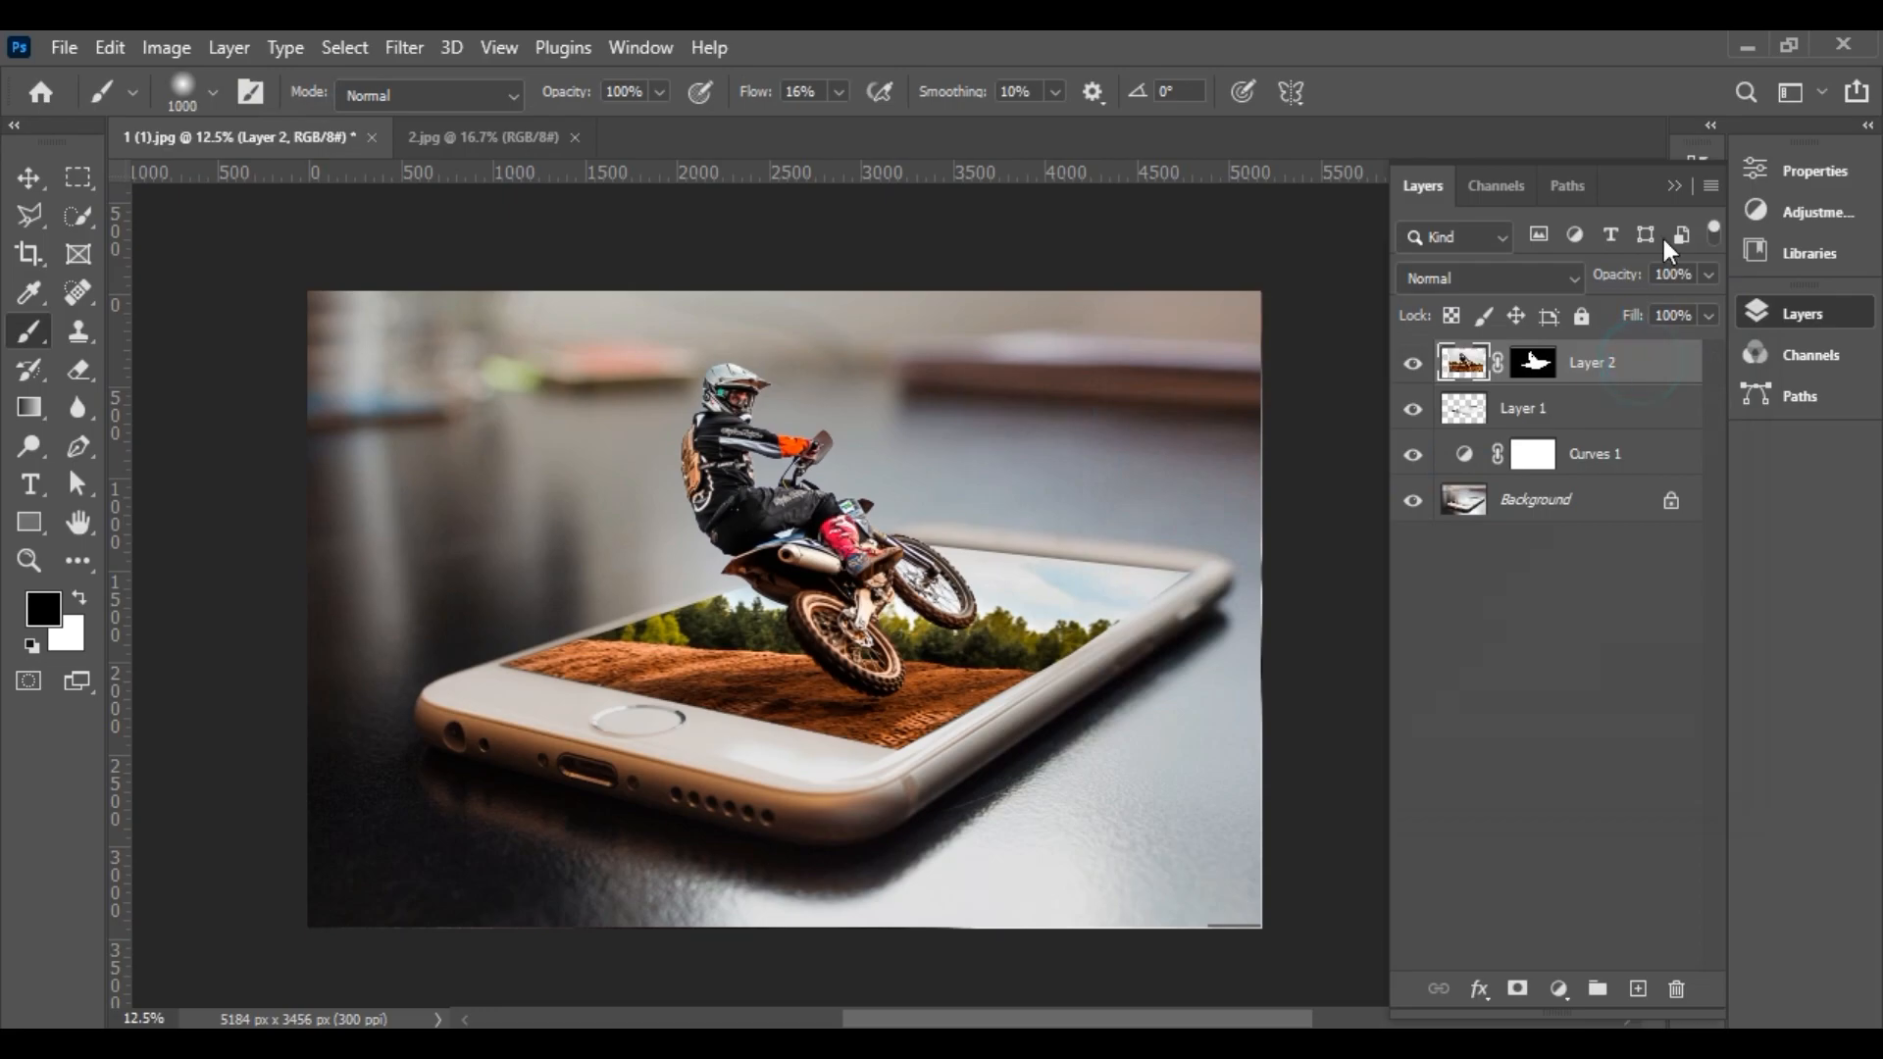
{"action": "left_click", "coordinate": [1667, 179]}
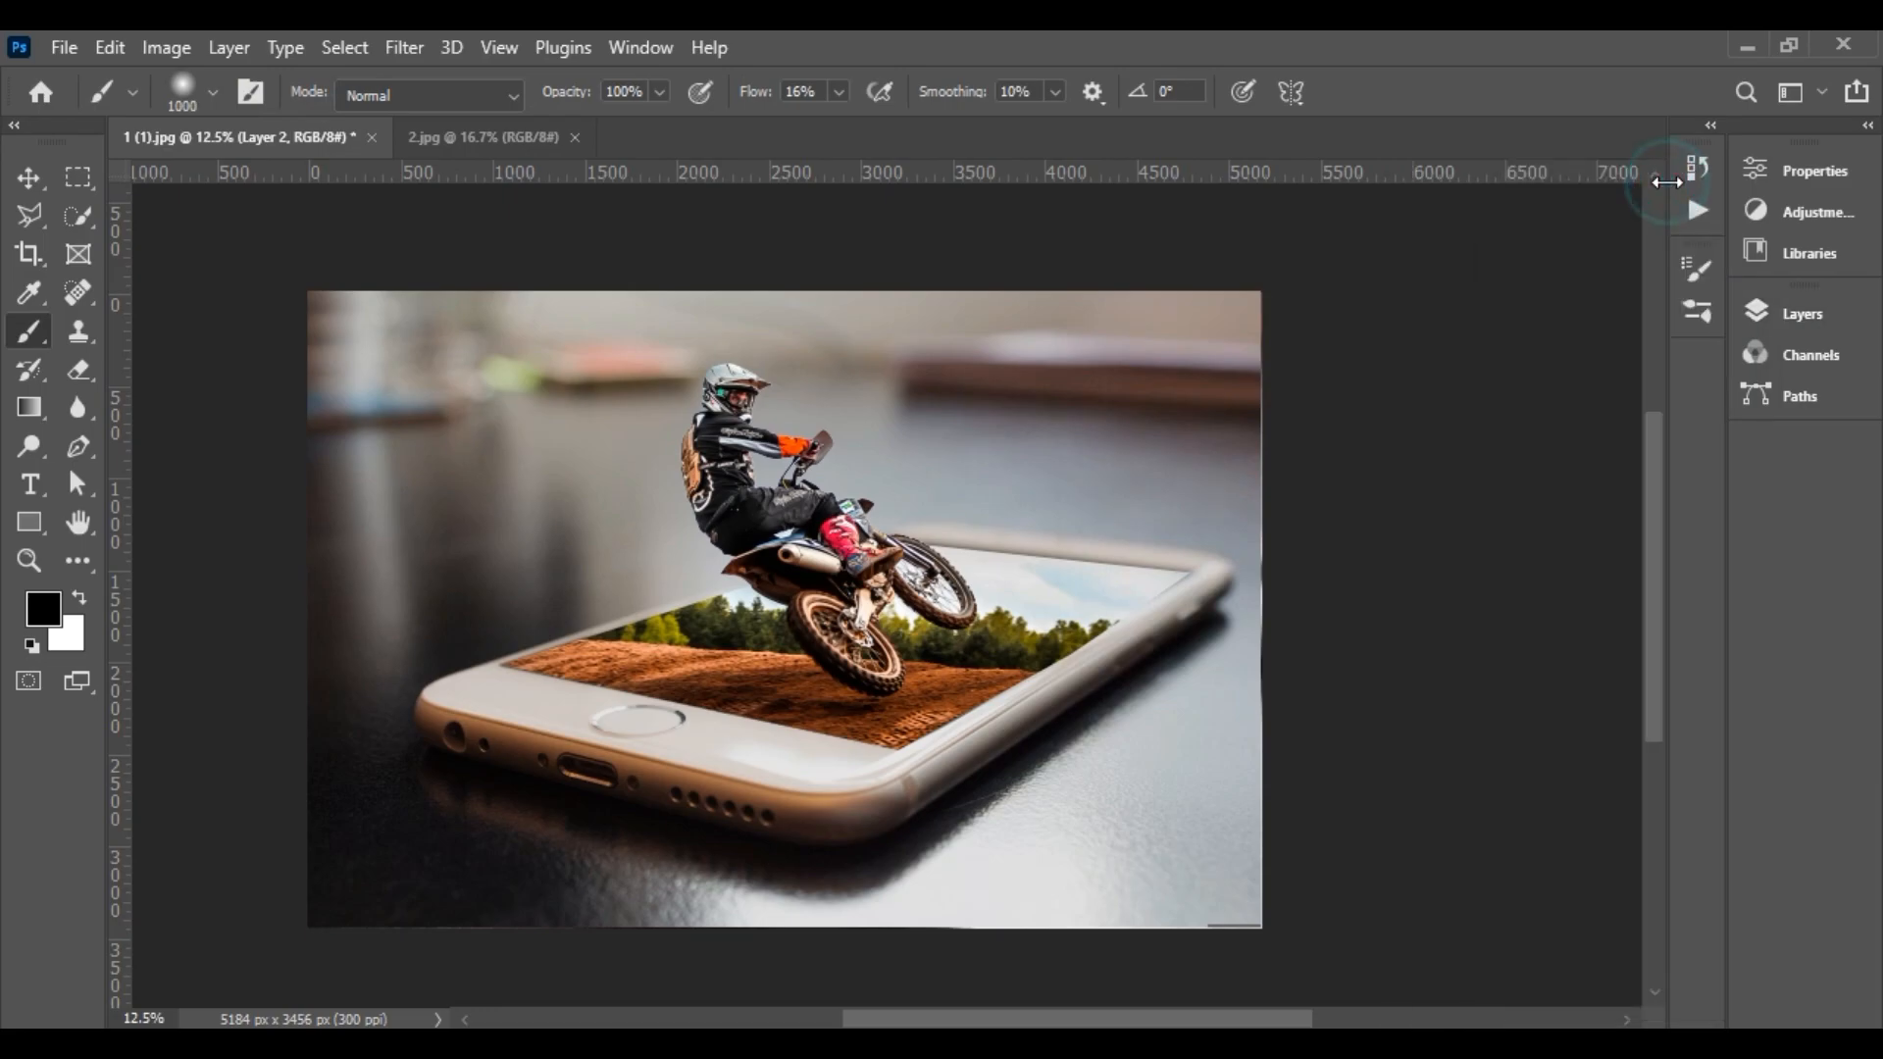